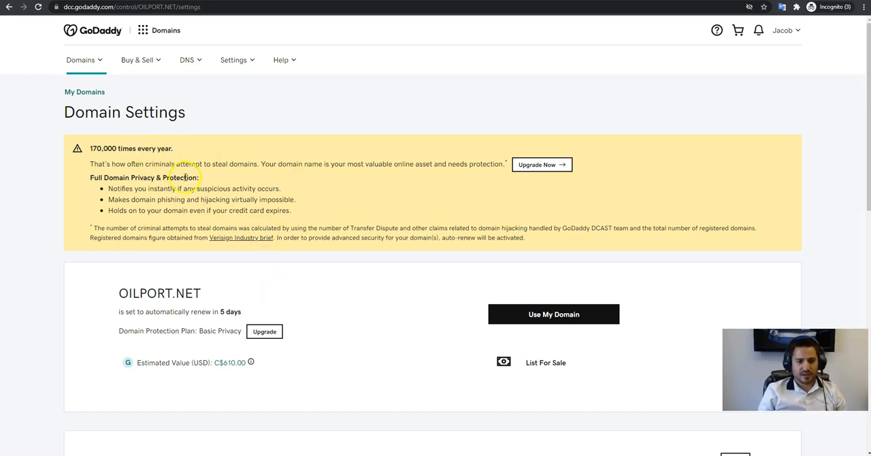
# Open DNS management for OILPORT.NET and start adding a new DNS record.
pyautogui.scroll(-3, 175, 162)
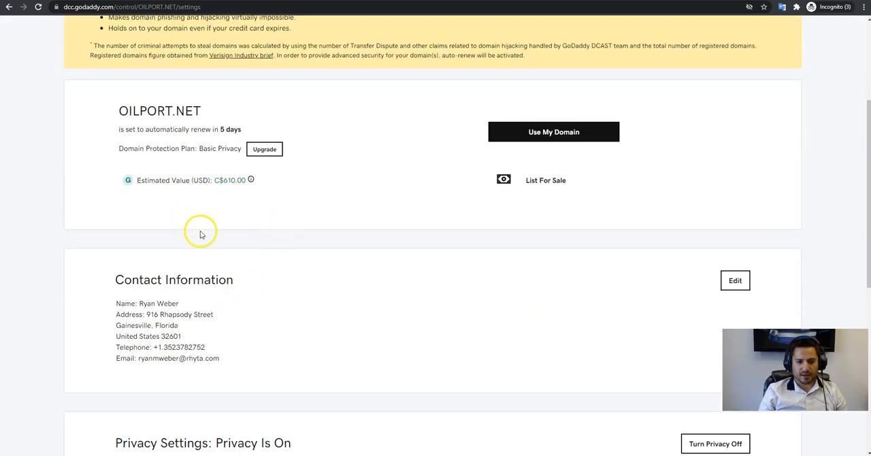
pyautogui.scroll(3, 200, 232)
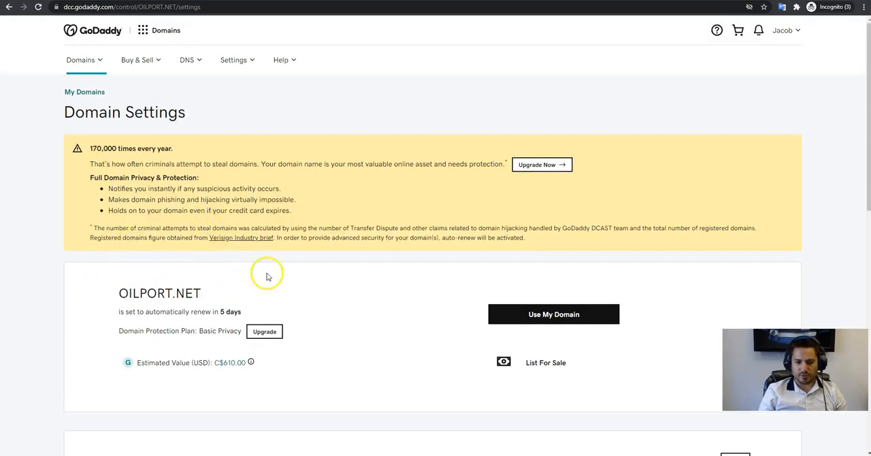
pyautogui.scroll(-12, 389, 245)
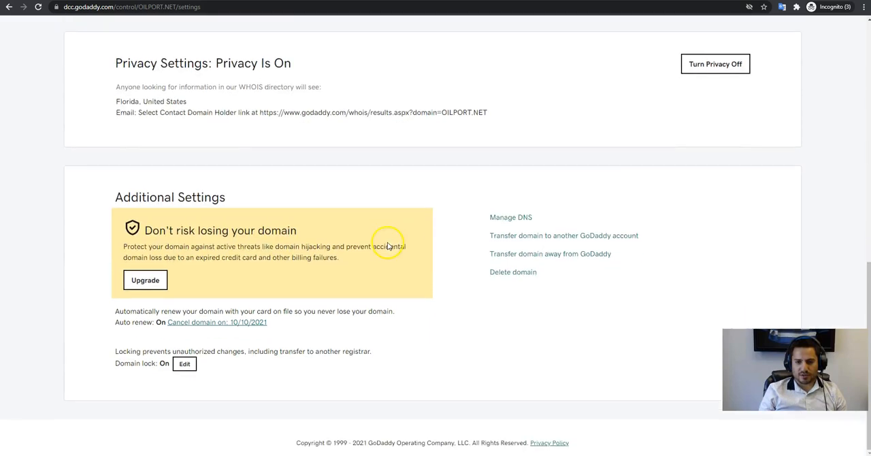
pyautogui.click(511, 218)
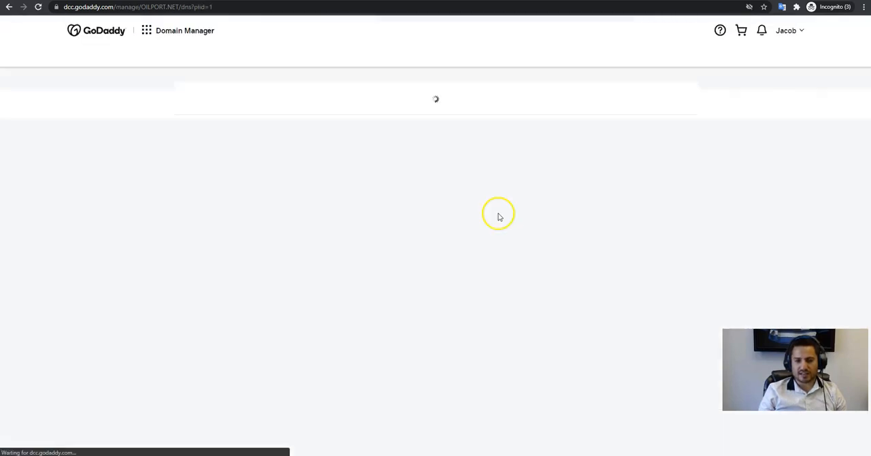
pyautogui.scroll(-5, 456, 208)
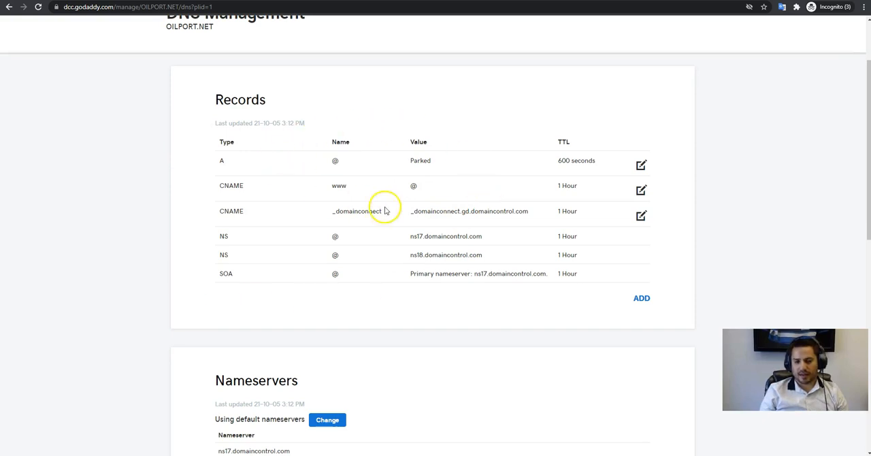
pyautogui.click(641, 299)
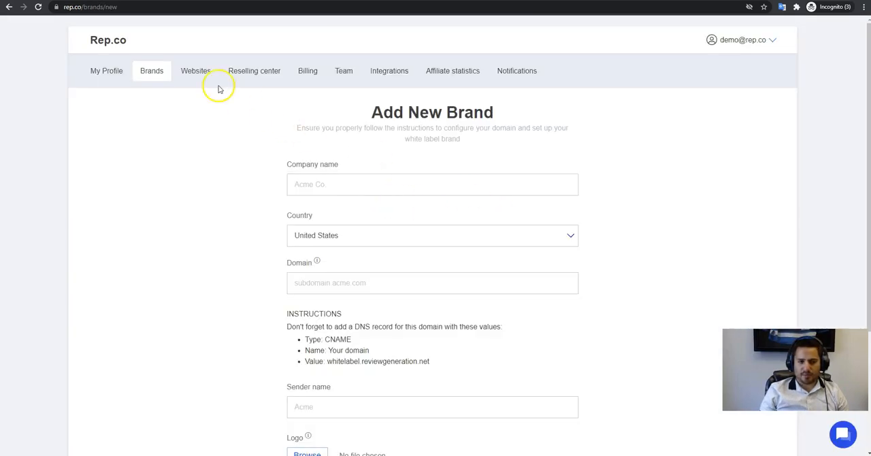
# Switch to Rep.co, start adding a new brand and enter reviews.oilport.net as its domain.
pyautogui.click(144, 72)
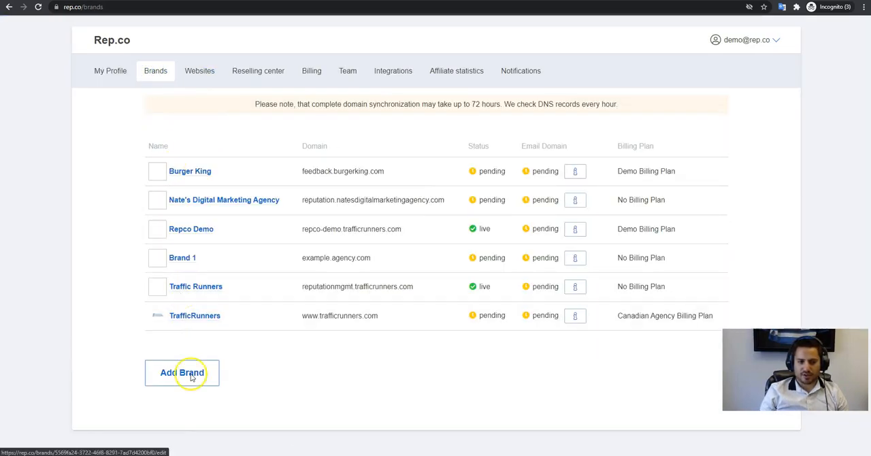
pyautogui.click(188, 373)
pyautogui.scroll(-2, 323, 320)
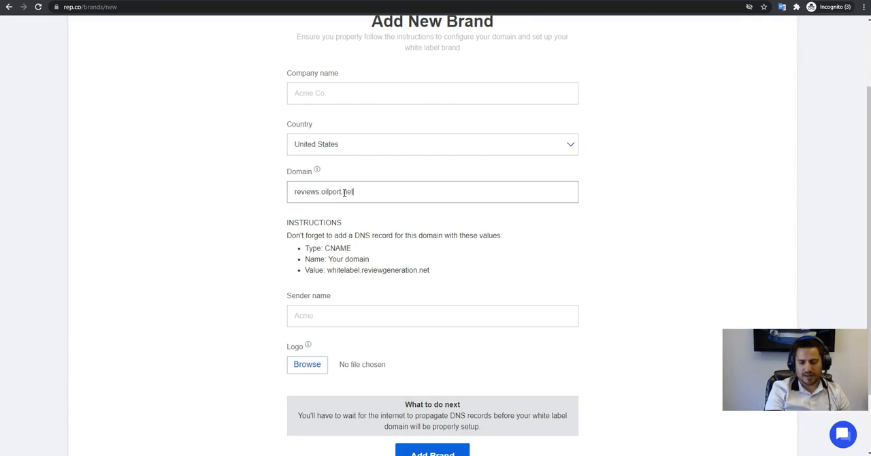
pyautogui.click(498, 238)
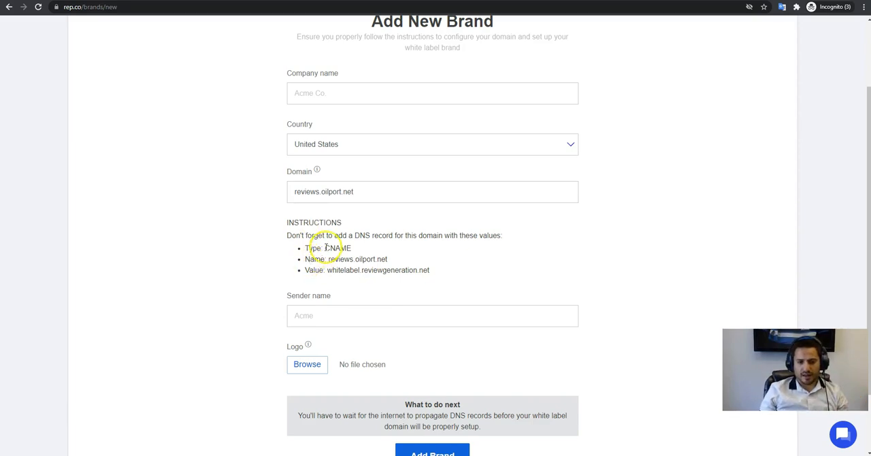
# Check the record type required in Rep.co's instructions and set the new GoDaddy record's type to CNAME.
pyautogui.moveTo(326, 248); pyautogui.dragTo(362, 247)
pyautogui.click(400, 255)
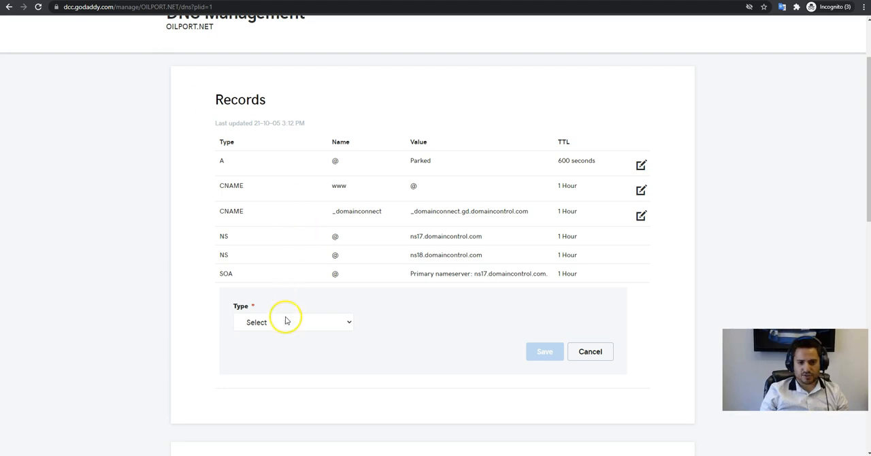
pyautogui.click(284, 322)
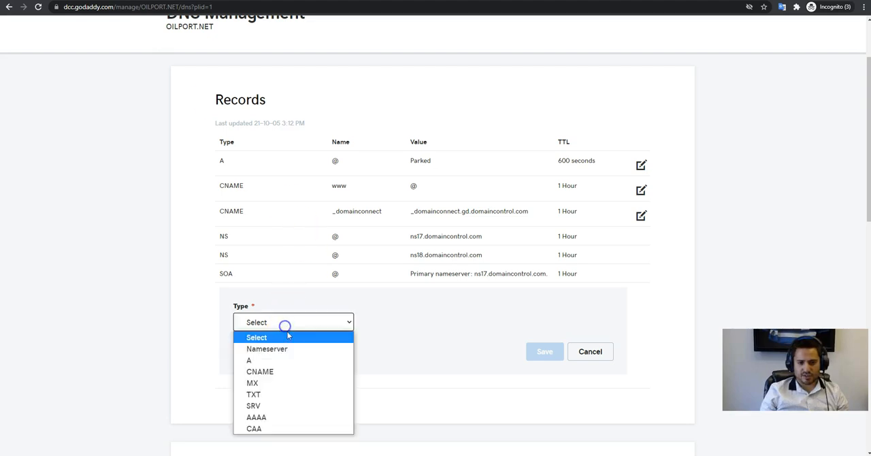
pyautogui.click(289, 371)
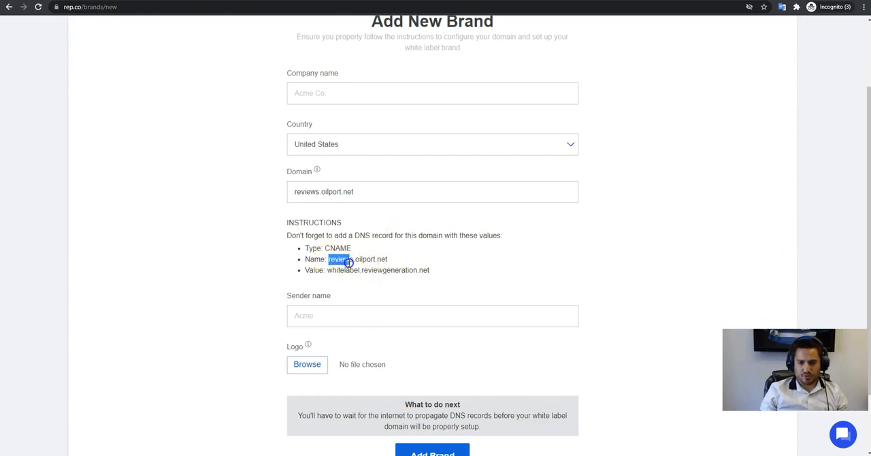
# Copy the record name reviews.oilport.net from Rep.co's instructions into the host of the new GoDaddy CNAME record.
pyautogui.moveTo(352, 263); pyautogui.dragTo(408, 266)
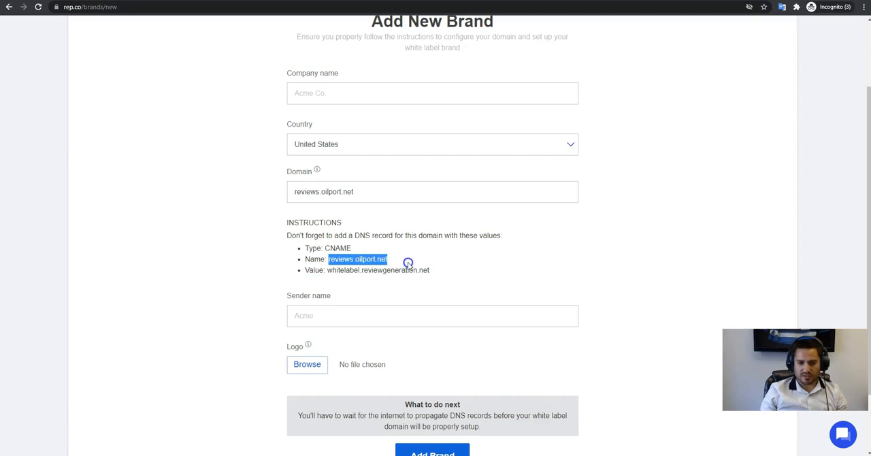
pyautogui.click(170, 0)
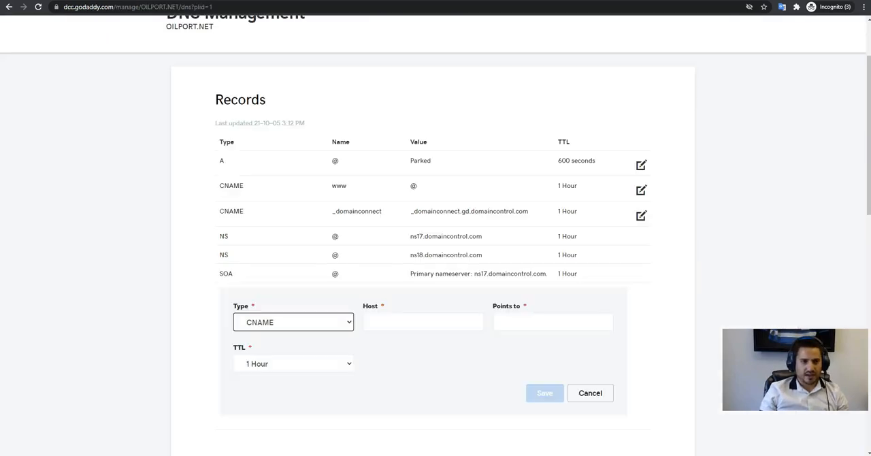
pyautogui.click(405, 322)
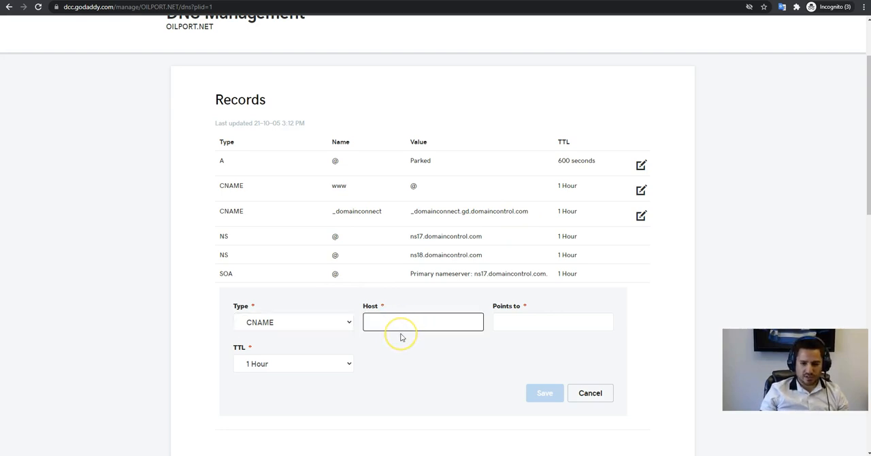
pyautogui.moveTo(385, 323); pyautogui.dragTo(476, 328)
pyautogui.hotkey('ctrl', 'c')
pyautogui.click(375, 319)
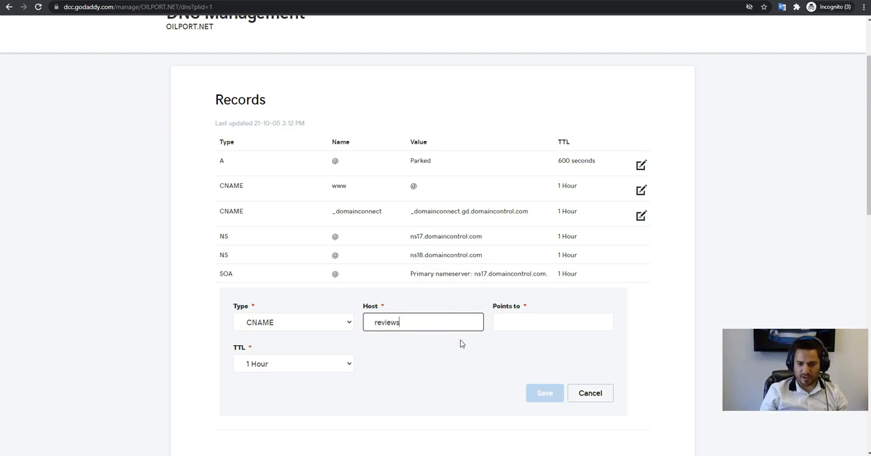
pyautogui.hotkey('ctrl', 'v')
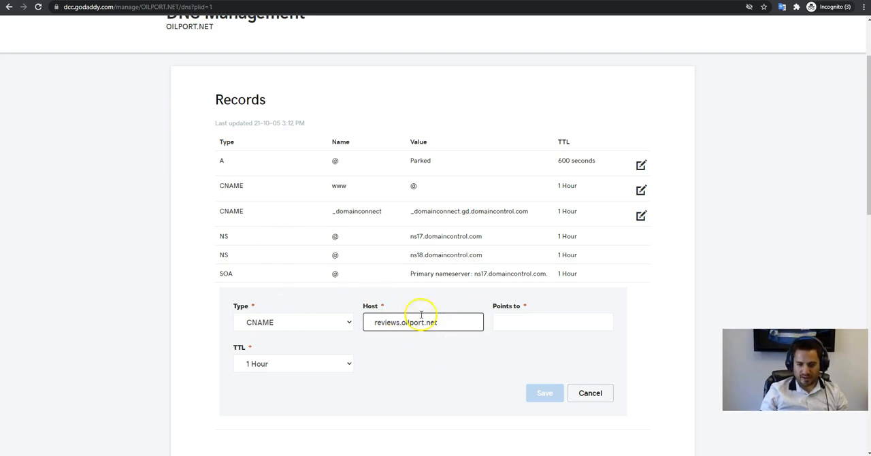
# Copy whitelabel.reviewgeneration.net from Rep.co's instructions as the GoDaddy CNAME record's target and save the record.
pyautogui.click(532, 316)
pyautogui.click(116, 0)
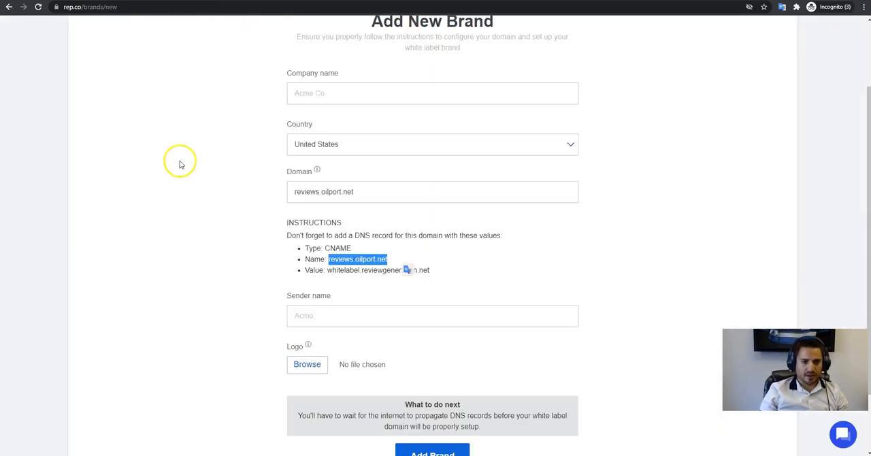
pyautogui.click(475, 275)
pyautogui.moveTo(439, 274); pyautogui.dragTo(329, 271)
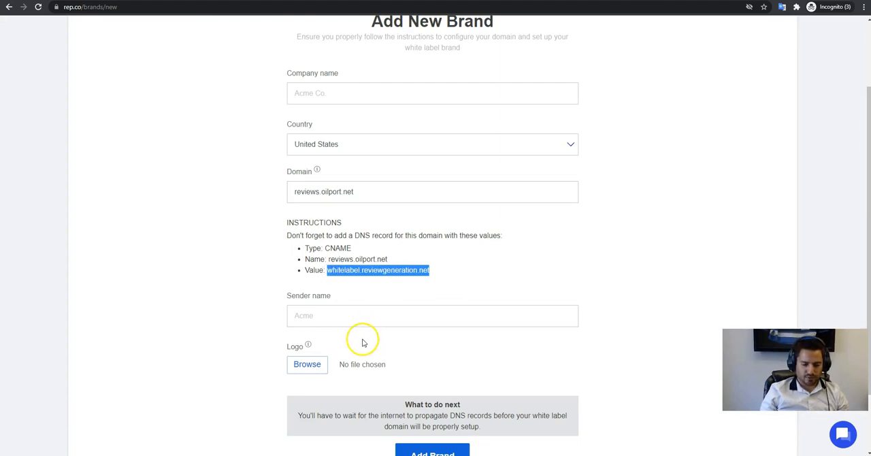
pyautogui.click(163, 1)
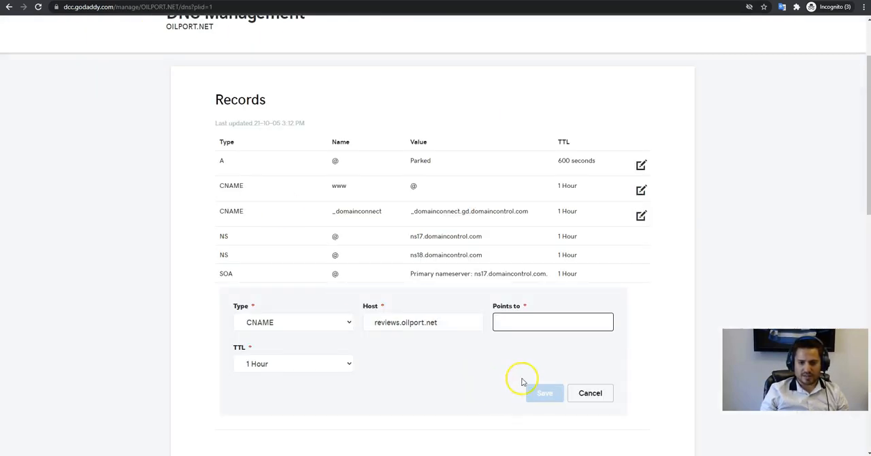
pyautogui.click(544, 323)
pyautogui.write('whitelabel.reviewgeneration.net')
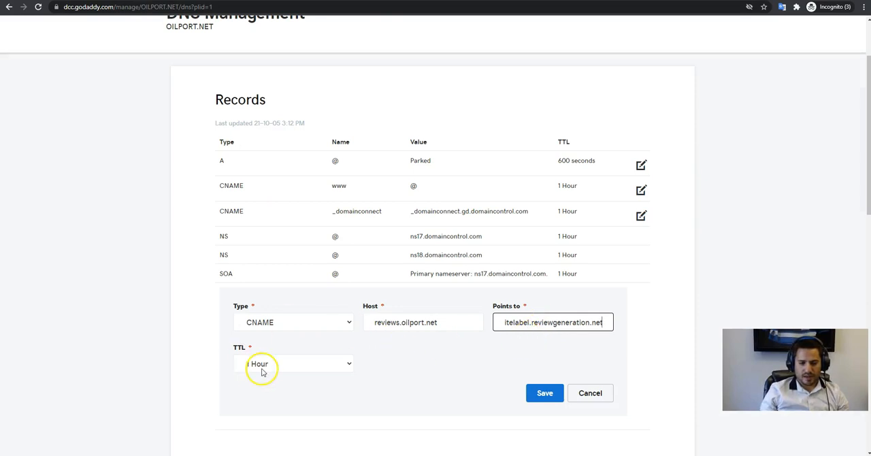
pyautogui.scroll(-1, 410, 387)
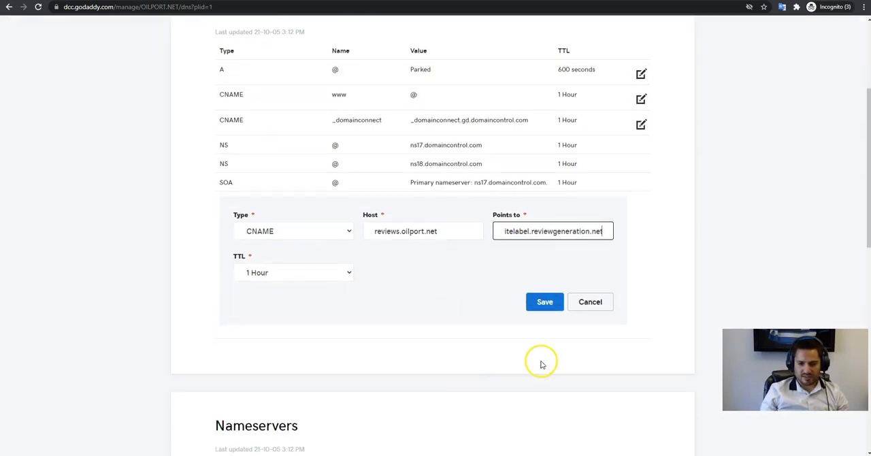
pyautogui.click(549, 307)
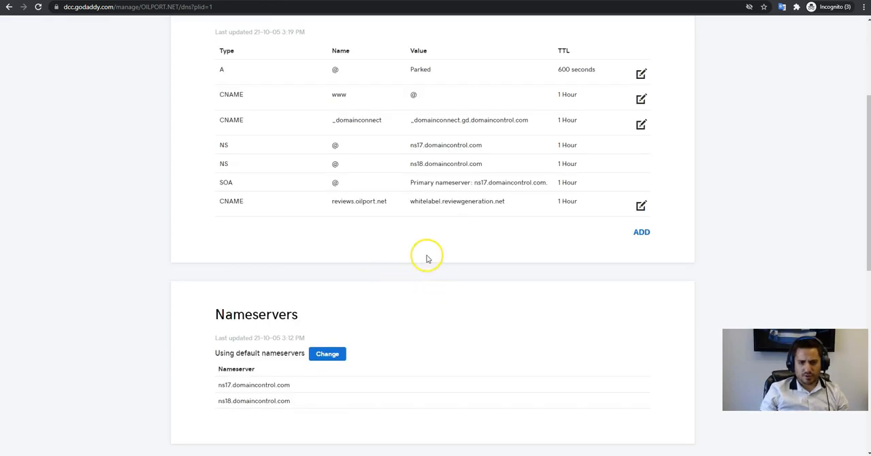
# Edit the reviews.oilport.net CNAME record, shorten its host to reviews and save the change.
pyautogui.scroll(1, 340, 194)
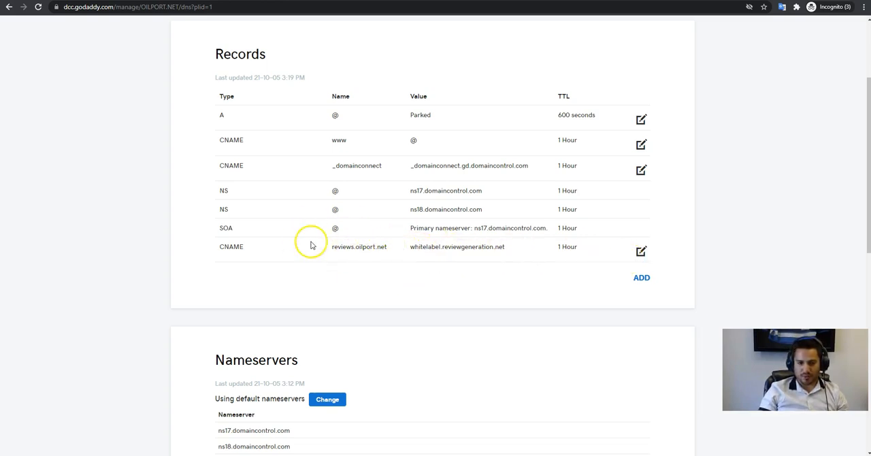
pyautogui.click(641, 251)
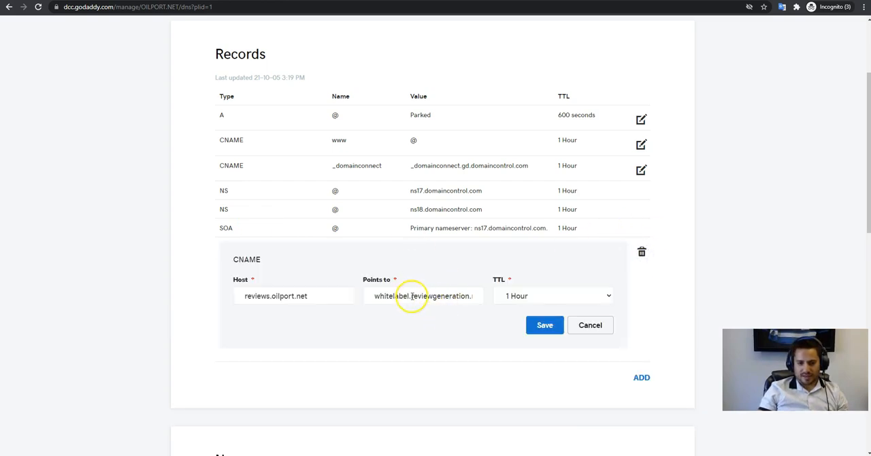
pyautogui.moveTo(269, 296); pyautogui.dragTo(284, 299)
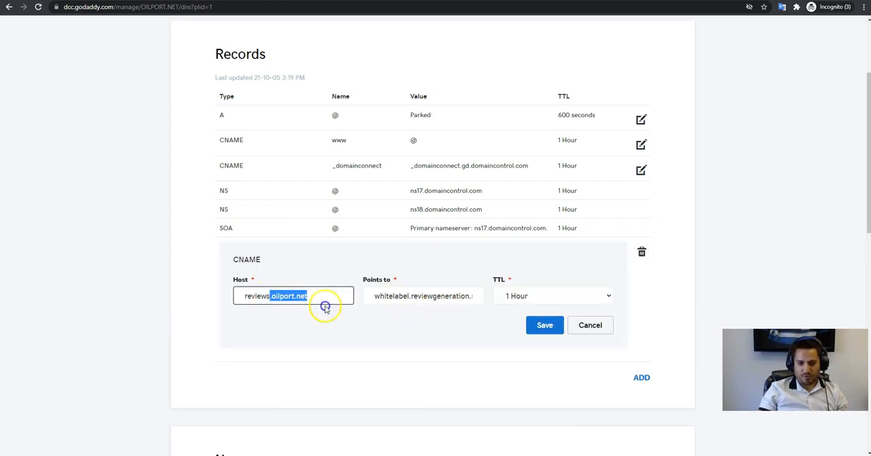
pyautogui.press('BackSpace')
pyautogui.click(286, 326)
pyautogui.click(243, 296)
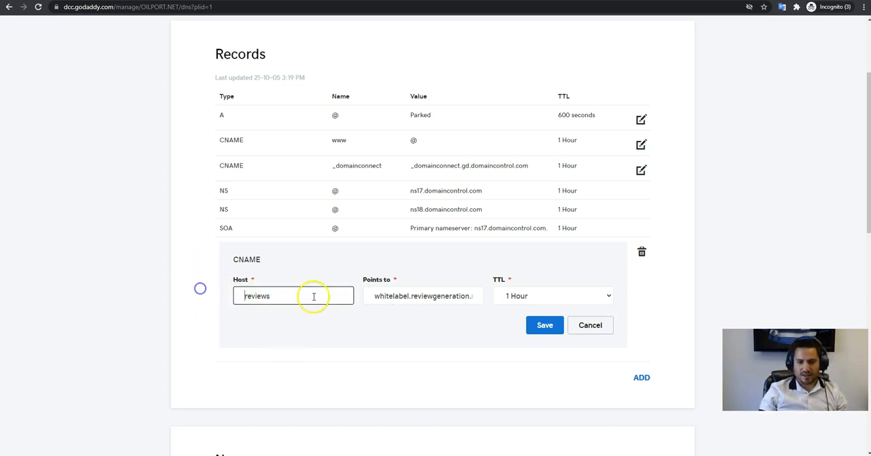
pyautogui.click(543, 326)
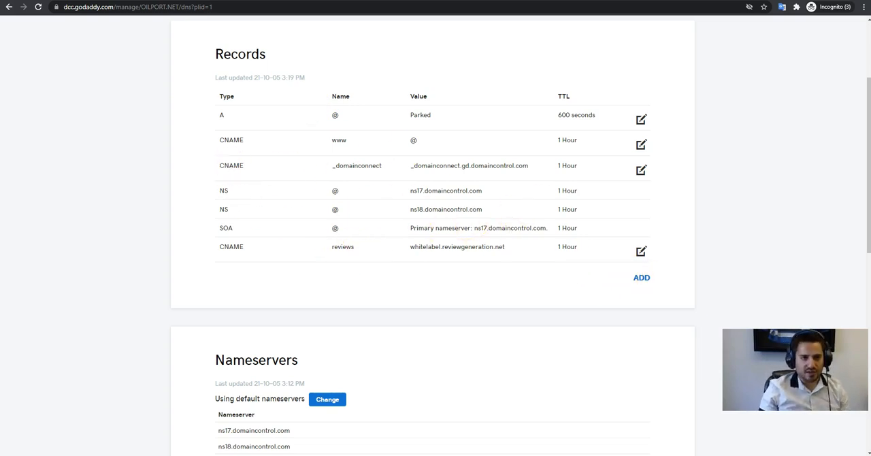
# Open dnschecker.org in a new browser tab.
pyautogui.hotkey('ctrl', 't')
pyautogui.write('dnsch')
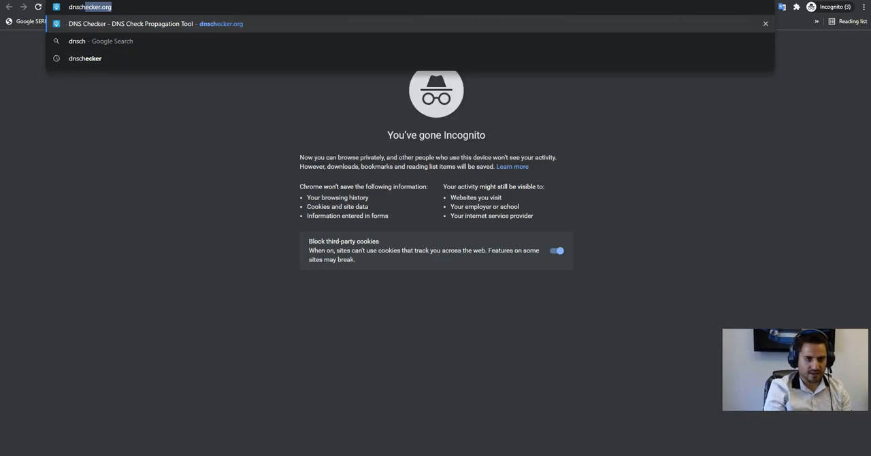
pyautogui.press('Return')
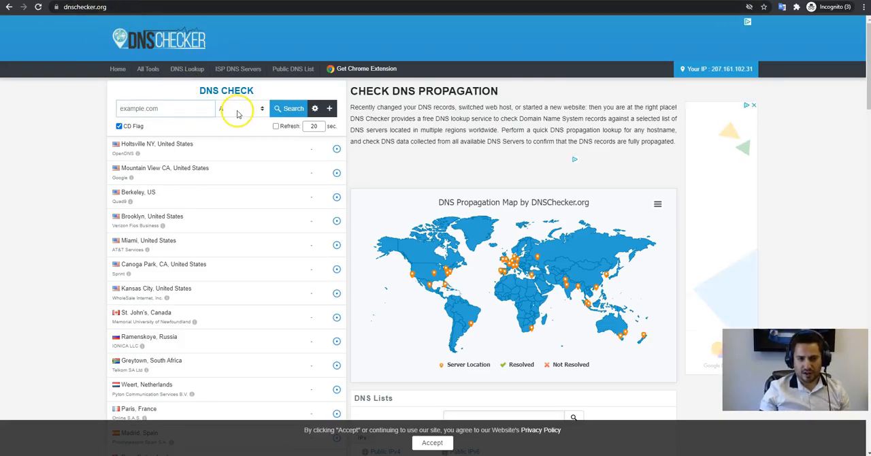
# Check the DNS propagation of reviews.oilport.net for the CNAME record type.
pyautogui.click(186, 109)
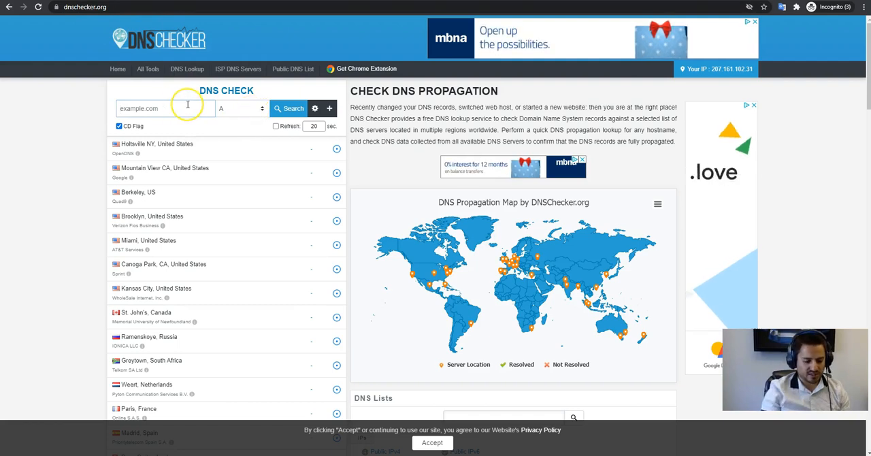
pyautogui.write('oilport.net')
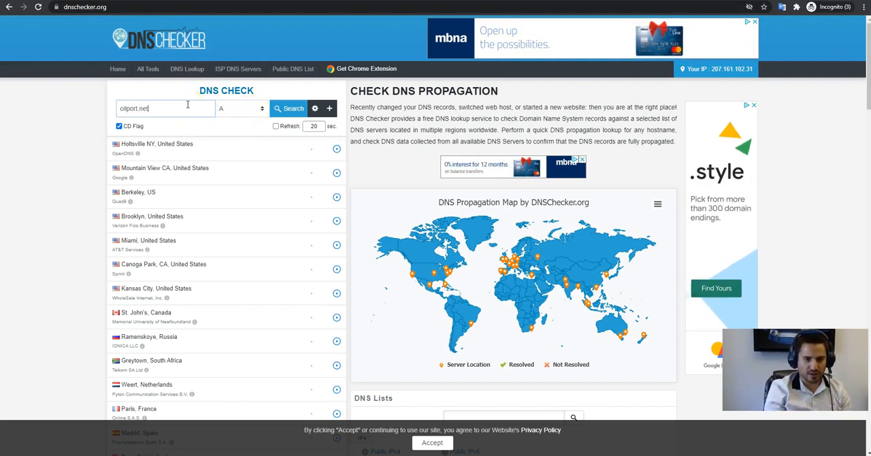
pyautogui.click(253, 109)
pyautogui.click(238, 137)
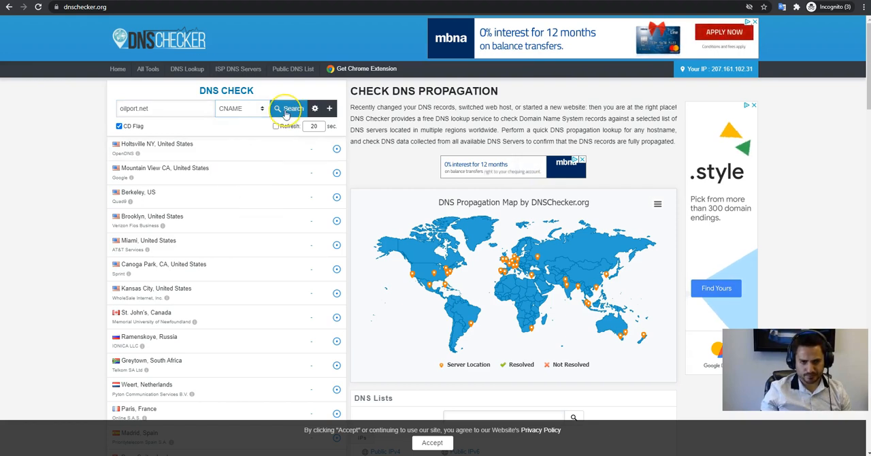
pyautogui.click(119, 110)
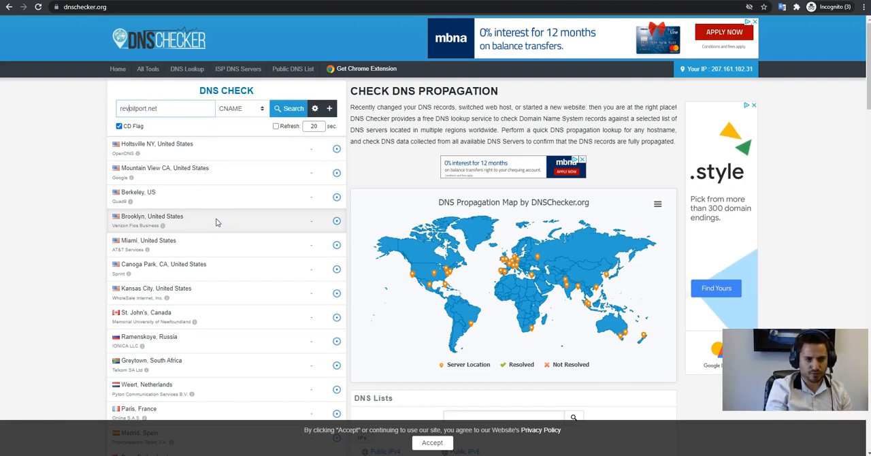
pyautogui.write('reviews.')
pyautogui.click(288, 109)
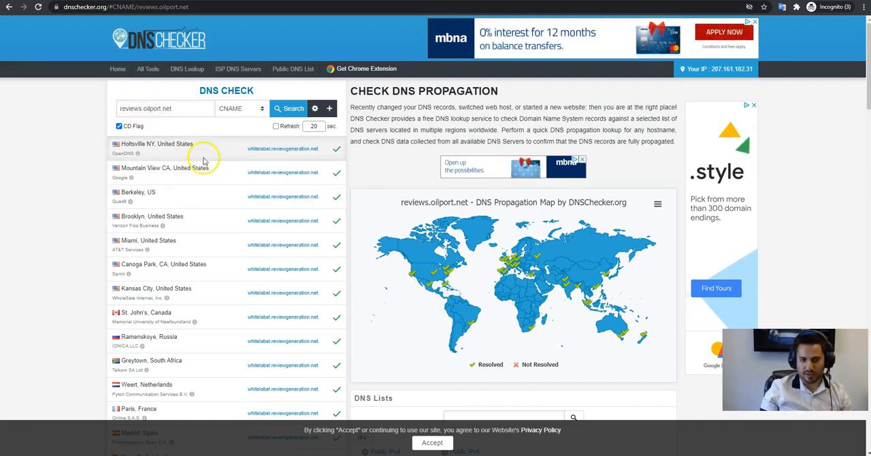
# Switch to Rep.co's new brand form and enter Oil Port as the company name.
pyautogui.scroll(-1, 306, 192)
pyautogui.scroll(1, 306, 192)
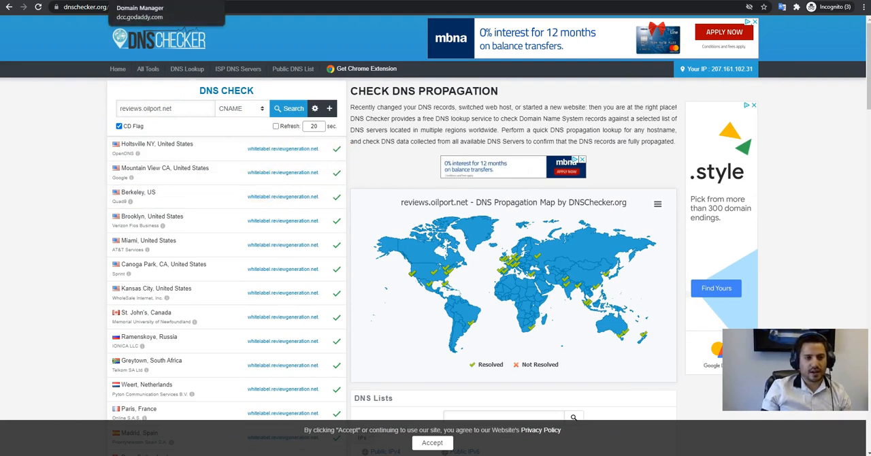
pyautogui.click(157, 1)
pyautogui.click(58, 1)
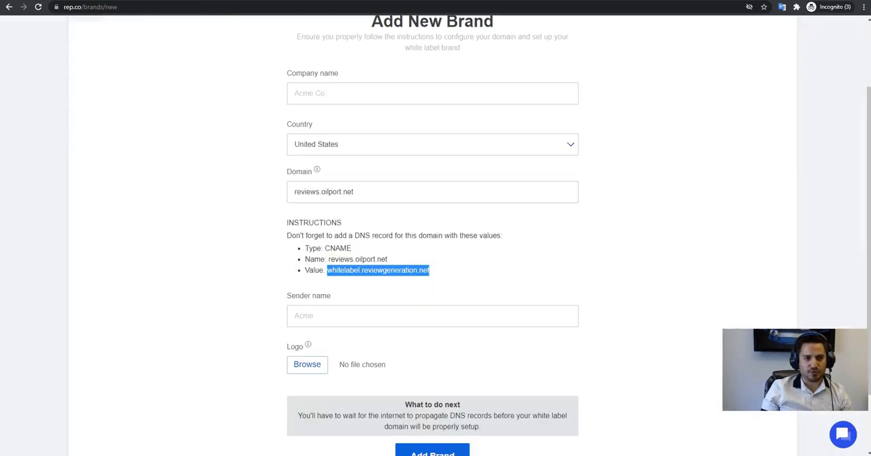
pyautogui.scroll(1, 362, 219)
pyautogui.scroll(-1, 394, 247)
pyautogui.scroll(2, 356, 189)
pyautogui.click(353, 150)
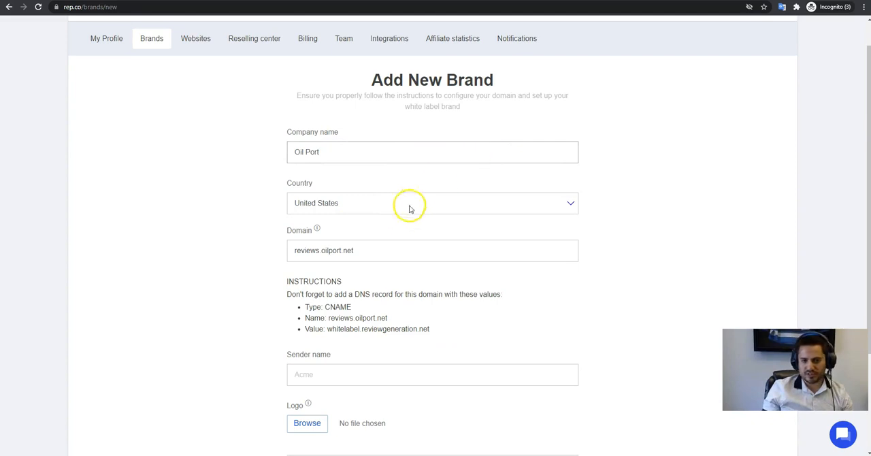
# Set the brand's sender name to Oil Port and add the brand.
pyautogui.scroll(-1, 399, 231)
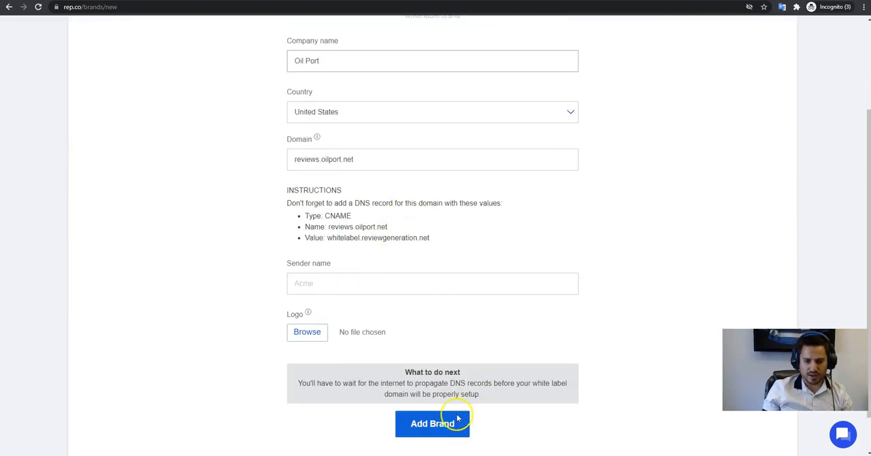
pyautogui.click(339, 281)
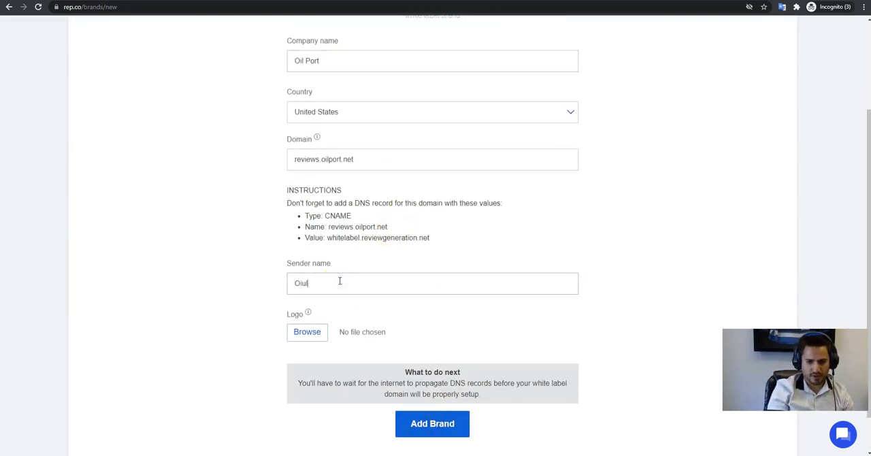
pyautogui.write('Oil Port')
pyautogui.click(432, 424)
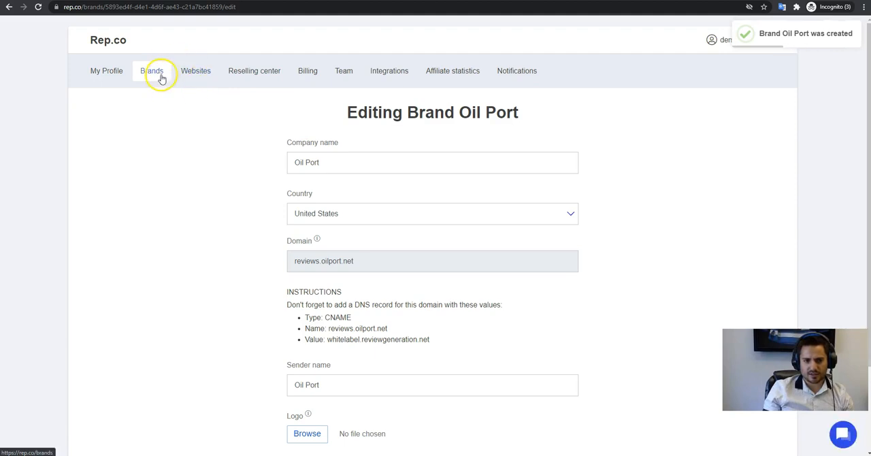
# Go to the brands list and open the email domain setup instructions for Oil Port.
pyautogui.scroll(-2, 227, 171)
pyautogui.scroll(2, 226, 167)
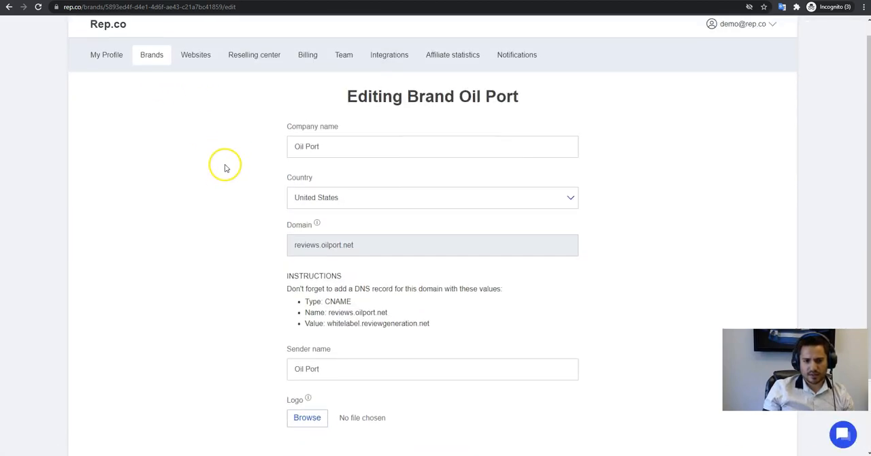
pyautogui.click(148, 59)
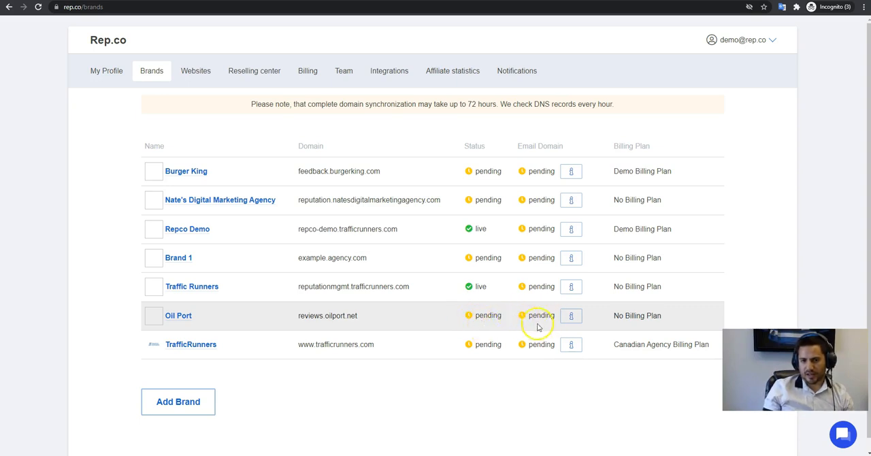
pyautogui.click(573, 323)
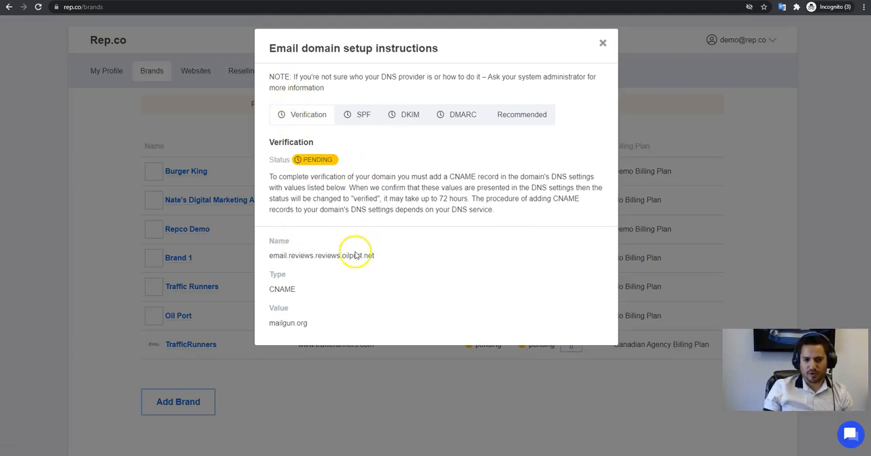
# Start a CNAME record in GoDaddy with host email.reviews.reviews, copied from Rep.co's email verification instructions.
pyautogui.doubleClick(290, 255)
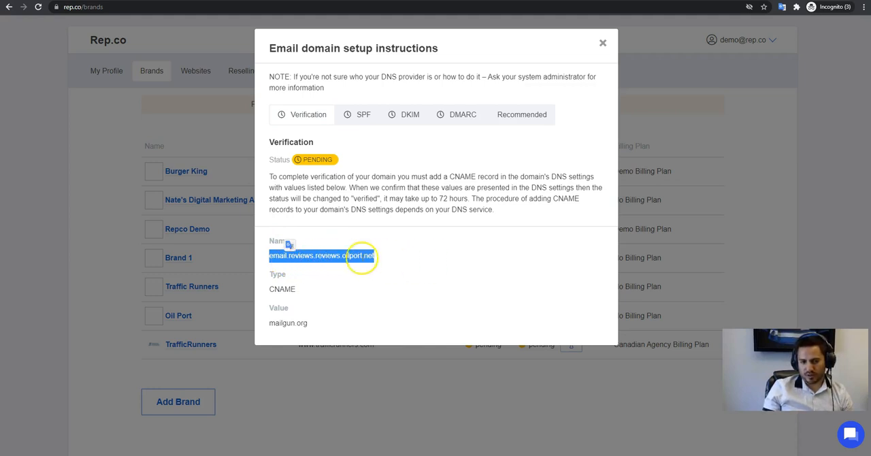
pyautogui.click(357, 256)
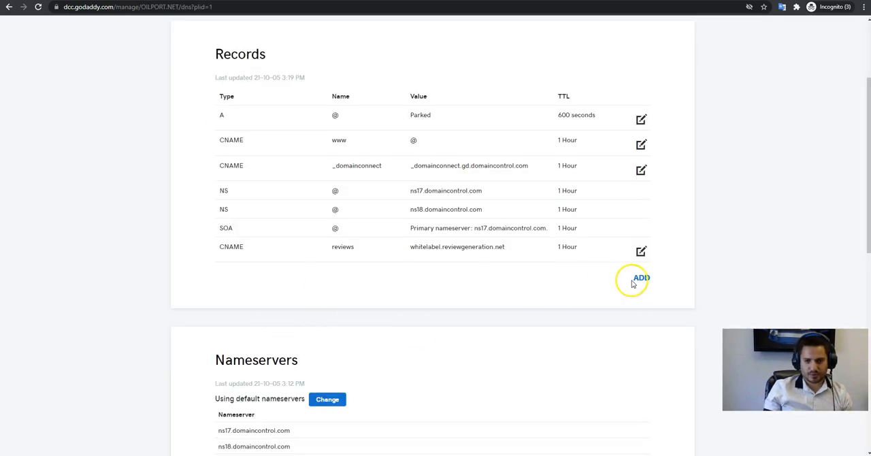
pyautogui.click(638, 279)
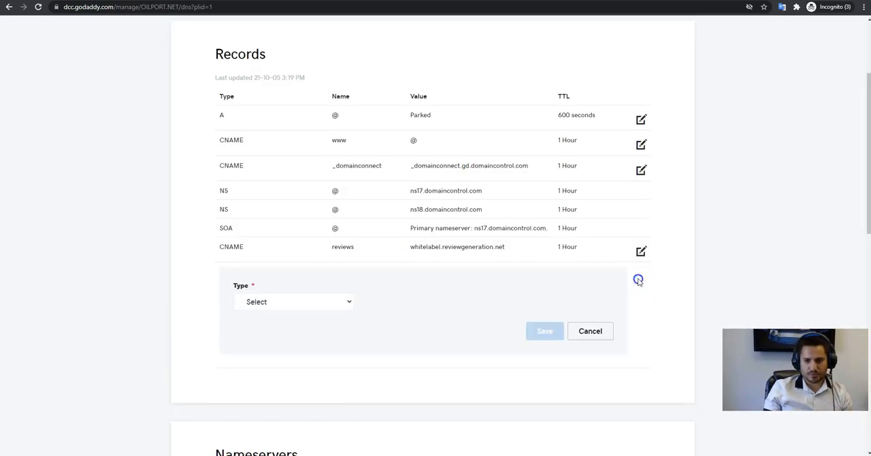
pyautogui.click(279, 302)
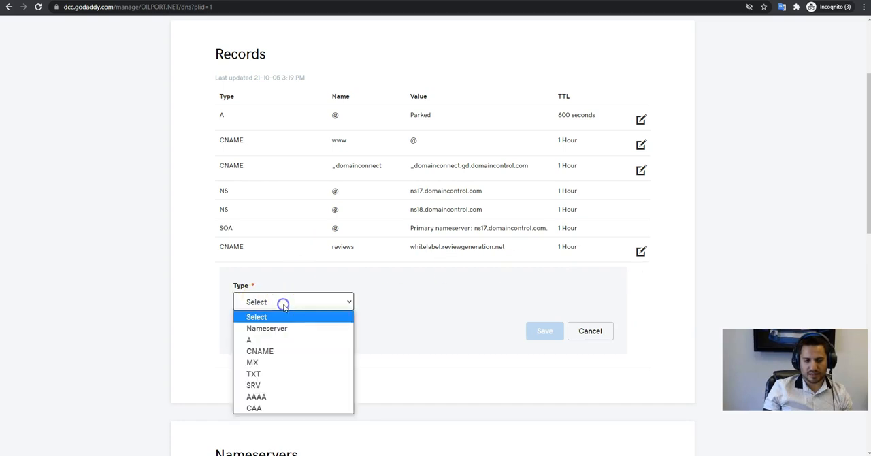
pyautogui.click(276, 351)
pyautogui.click(400, 309)
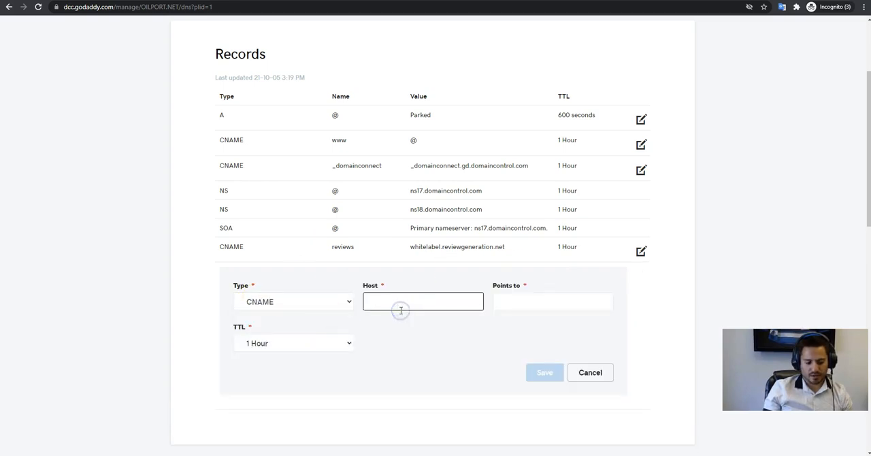
pyautogui.write('email.reviews.reviews')
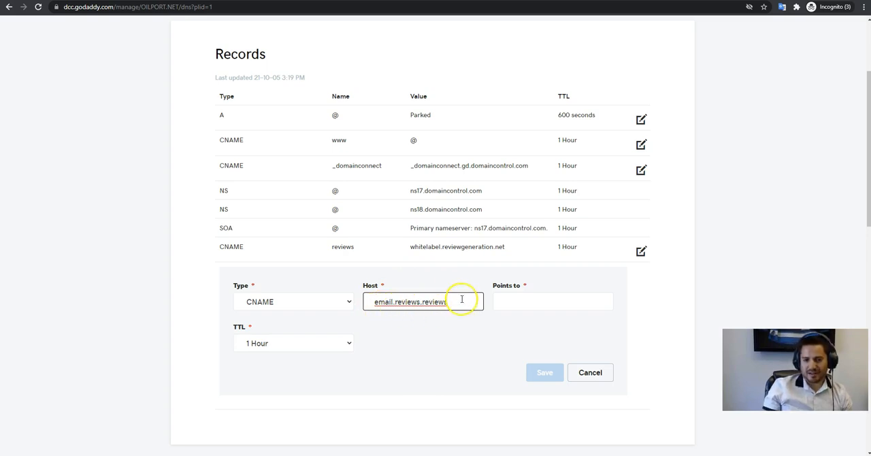
# Copy mailgun.org from Rep.co's verification instructions as the new CNAME record's target and save the record.
pyautogui.click(537, 302)
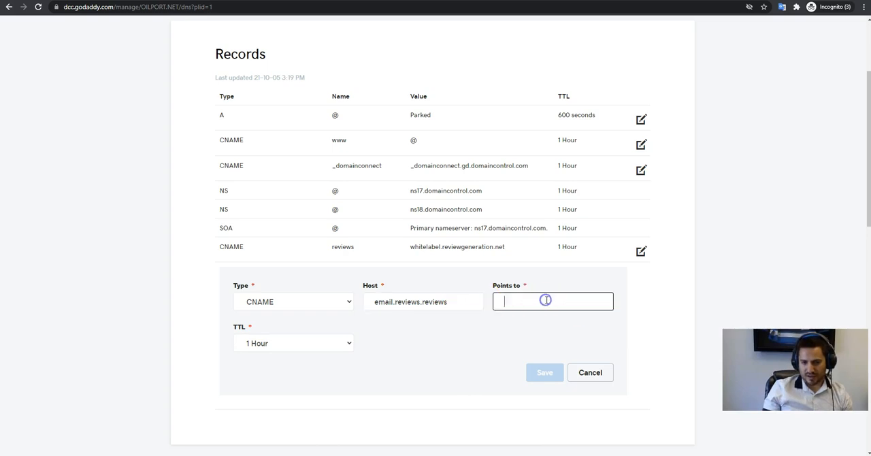
pyautogui.click(200, 3)
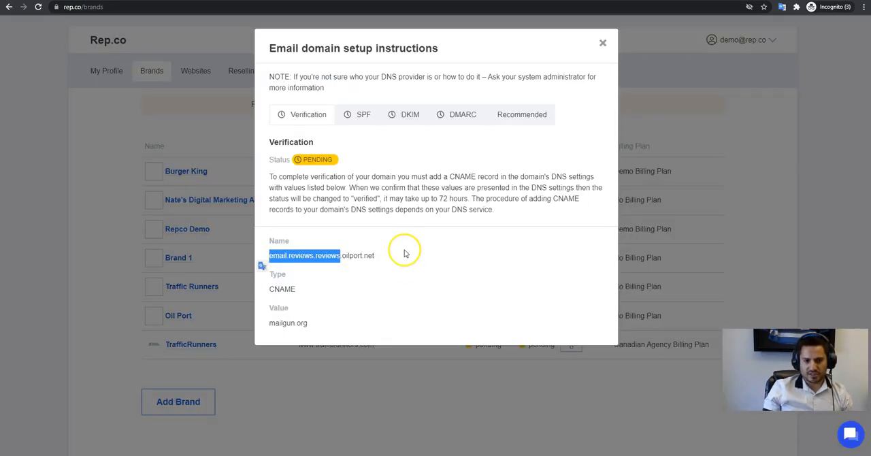
pyautogui.doubleClick(297, 323)
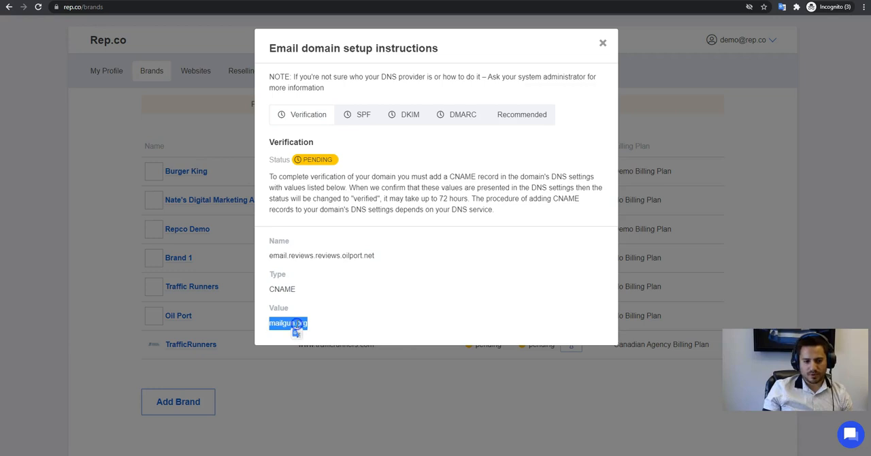
pyautogui.hotkey('ctrl', 'c')
pyautogui.hotkey('ctrl', 'Tab')
pyautogui.hotkey('ctrl', 'v')
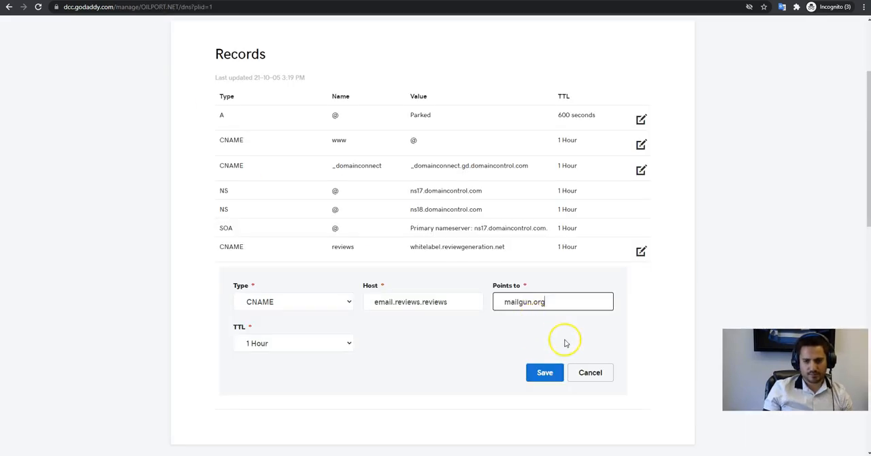
pyautogui.click(546, 373)
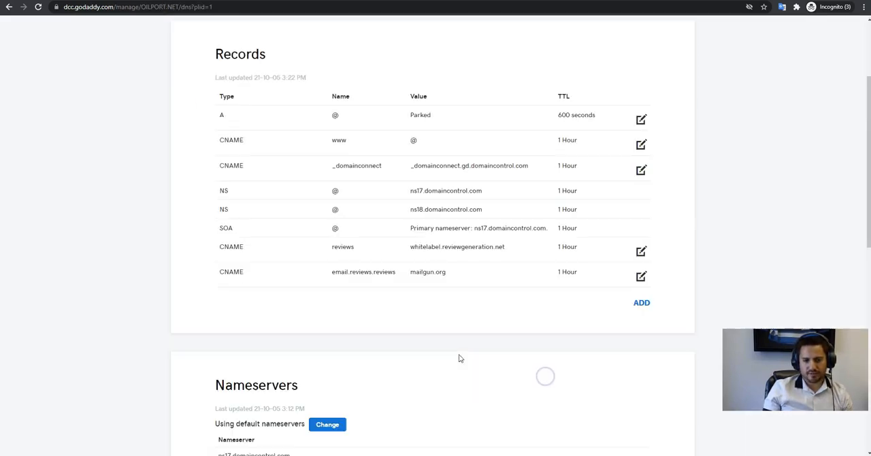
# Start a TXT record in GoDaddy with host reviews.reviews, copied from Rep.co's SPF instructions.
pyautogui.click(642, 304)
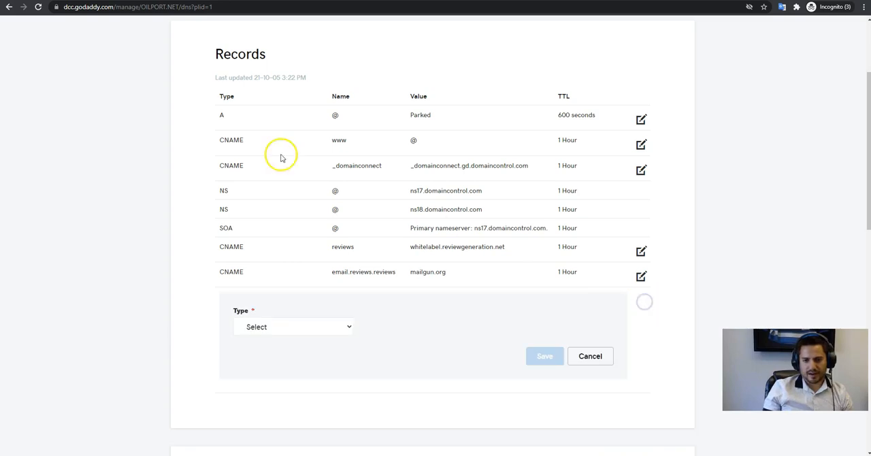
pyautogui.hotkey('ctrl', 'Tab')
pyautogui.click(360, 113)
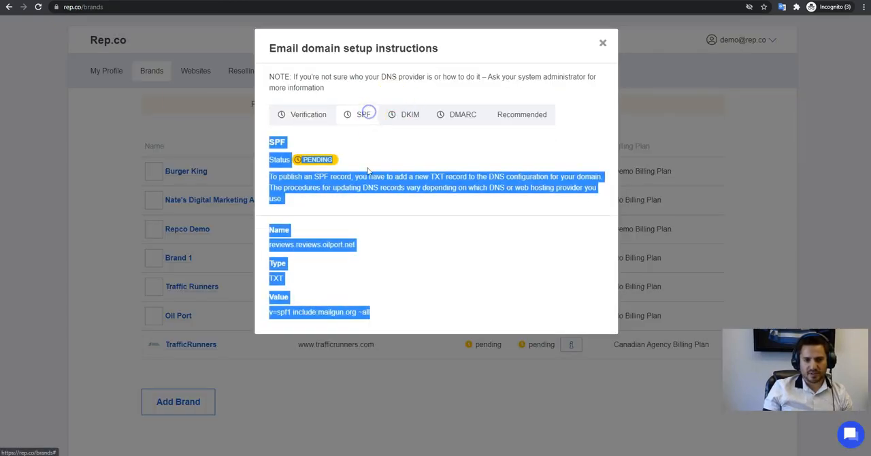
pyautogui.click(348, 300)
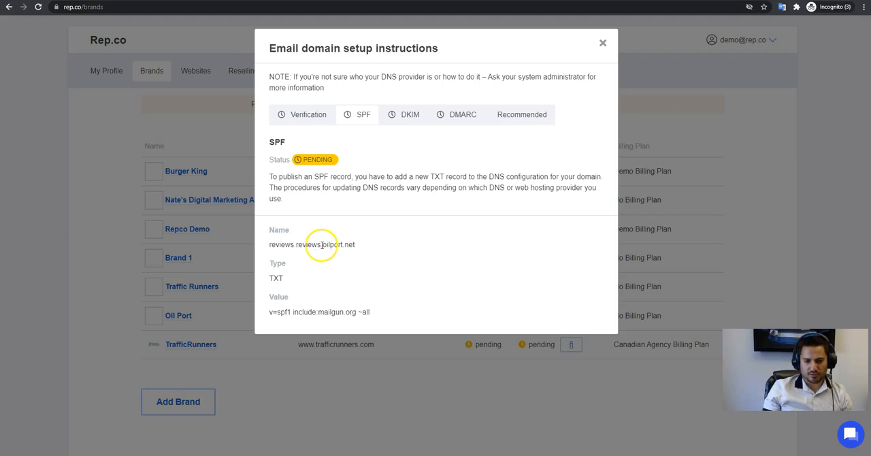
pyautogui.moveTo(321, 244); pyautogui.dragTo(245, 249)
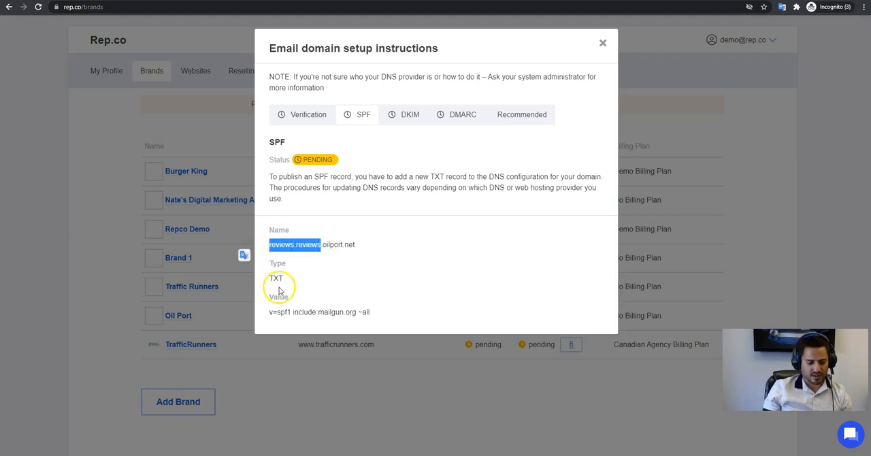
pyautogui.hotkey('ctrl', 'Tab')
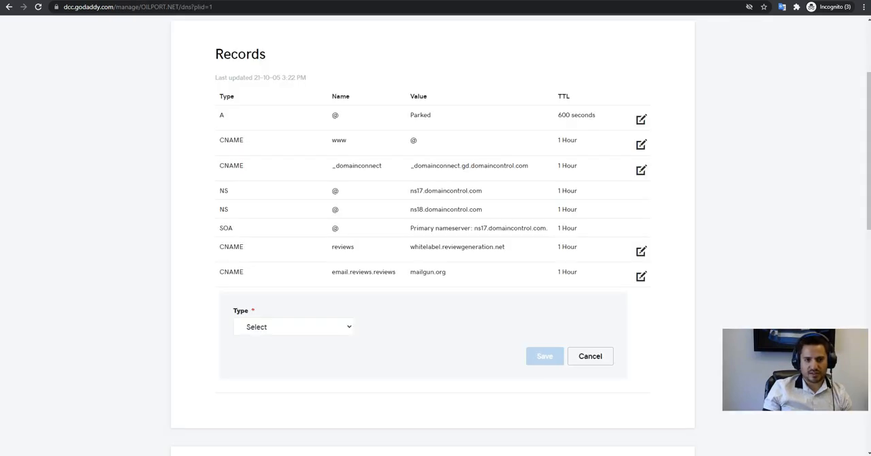
pyautogui.click(313, 327)
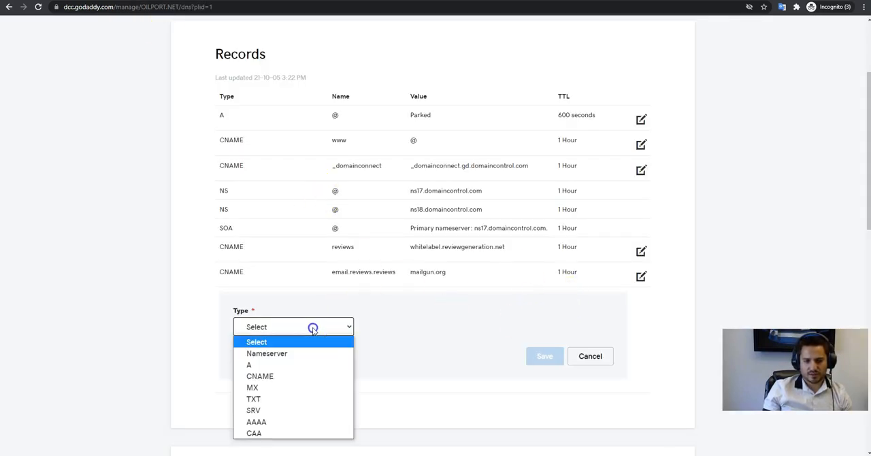
pyautogui.click(316, 400)
pyautogui.click(424, 327)
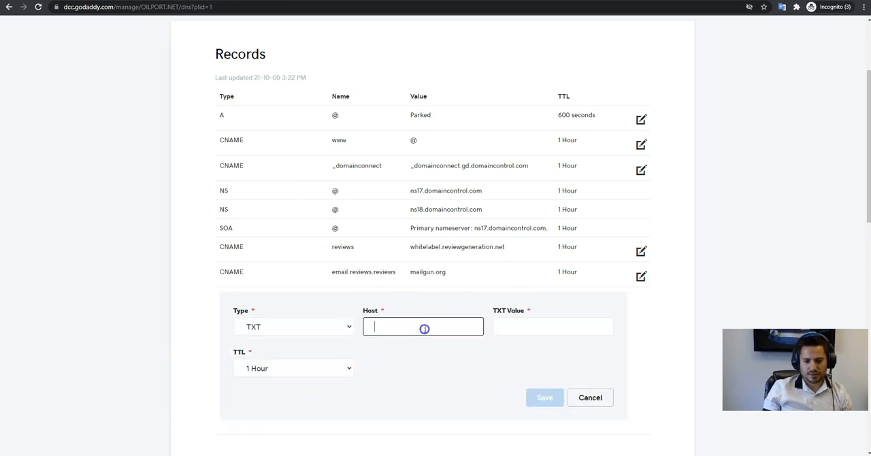
pyautogui.hotkey('ctrl', 'v')
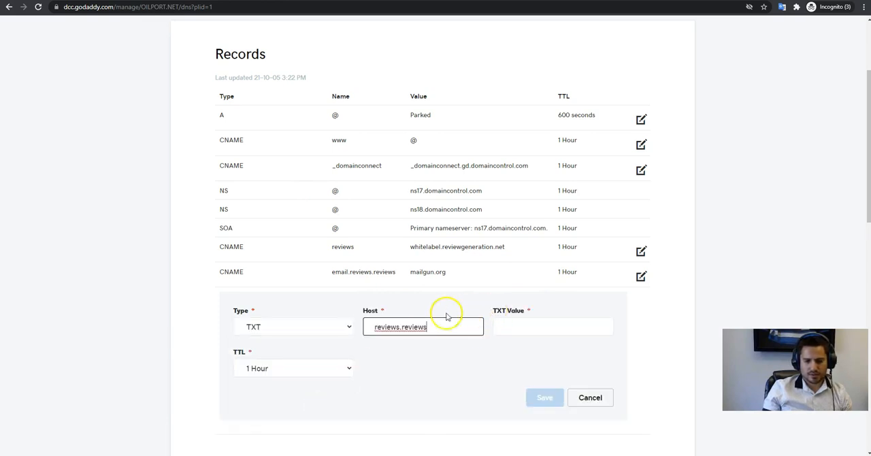
# Copy the SPF value v=spf1 include:mailgun.org ~all from Rep.co into the TXT record and save the record.
pyautogui.click(535, 322)
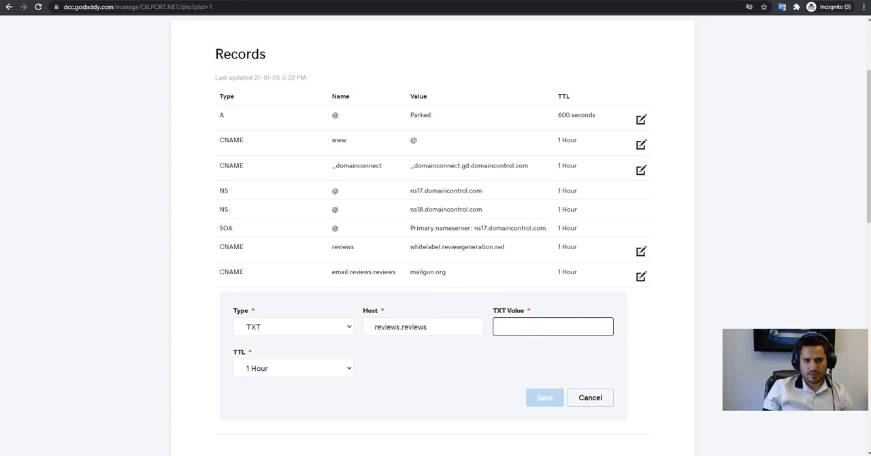
pyautogui.hotkey('ctrl', 'shift', 'Tab')
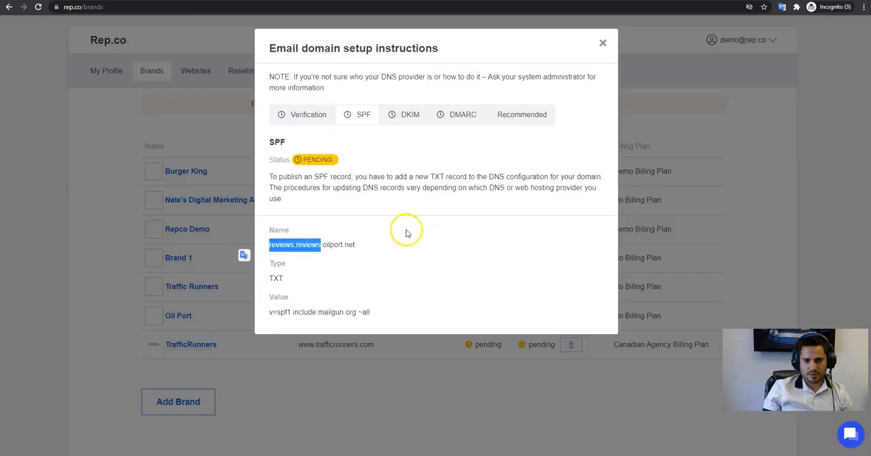
pyautogui.click(314, 312)
pyautogui.tripleClick(320, 312)
pyautogui.hotkey('ctrl', 'c')
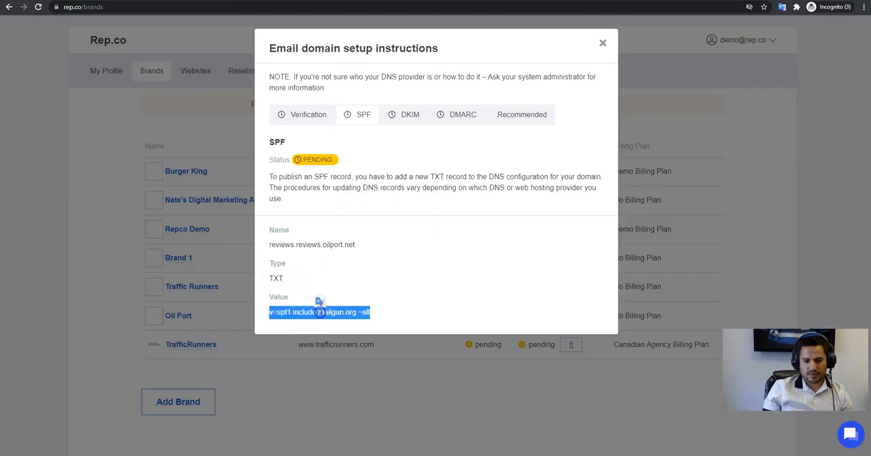
pyautogui.hotkey('ctrl', 'Tab')
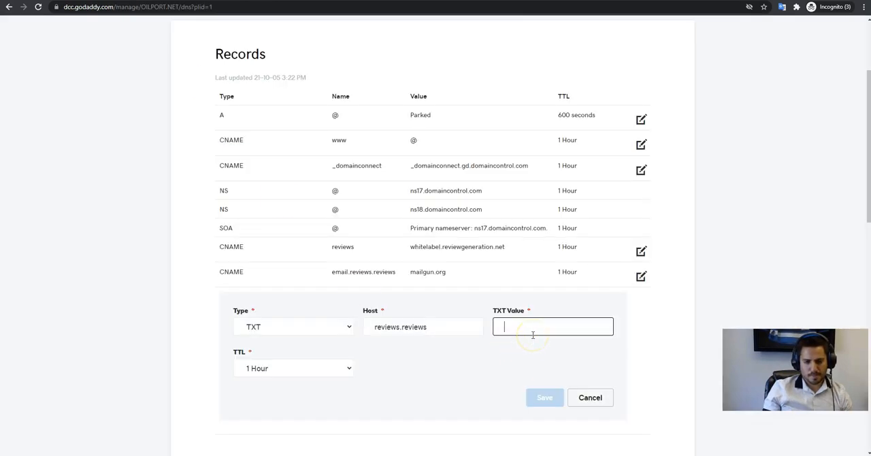
pyautogui.hotkey('ctrl', 'v')
pyautogui.click(553, 405)
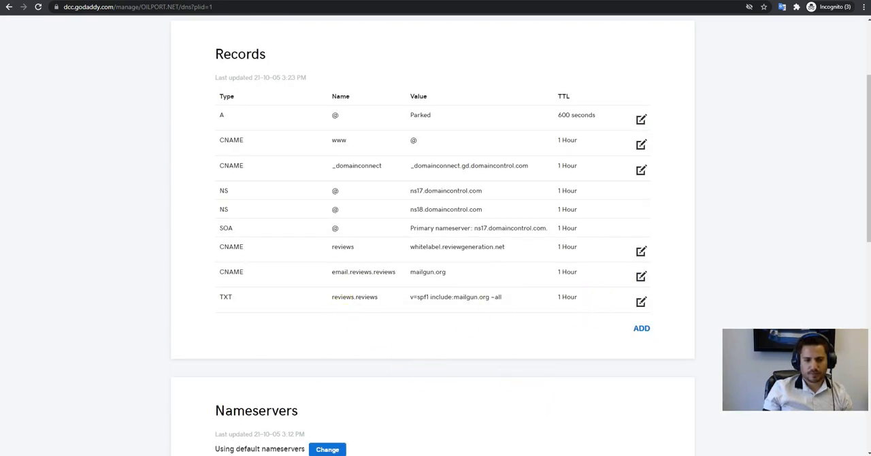
# Switch to Rep.co and open the DKIM section of the Oil Port brand's email domain setup instructions.
pyautogui.click(62, 0)
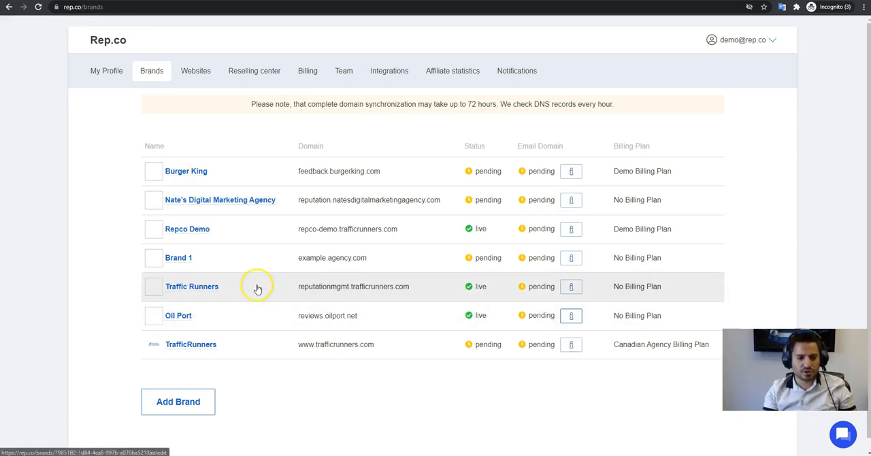
pyautogui.click(180, 316)
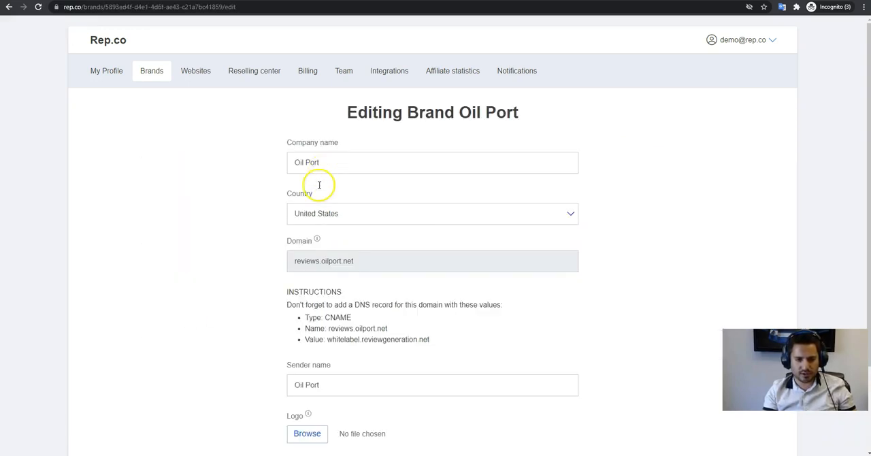
pyautogui.click(147, 71)
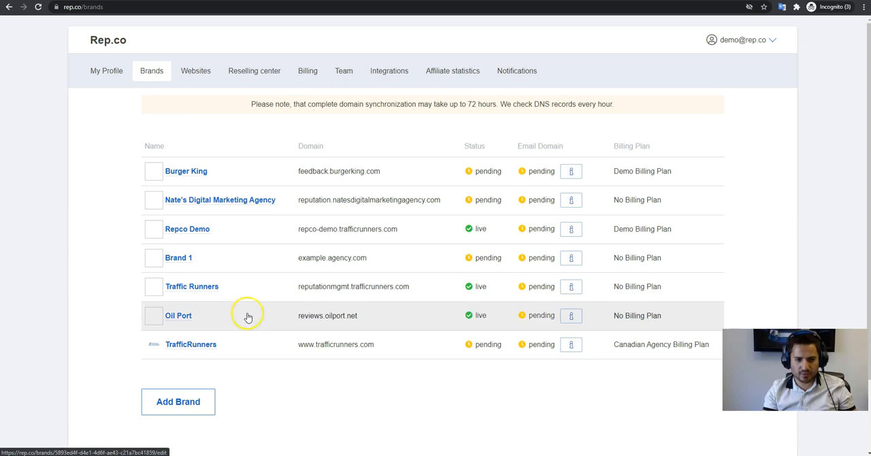
pyautogui.click(565, 318)
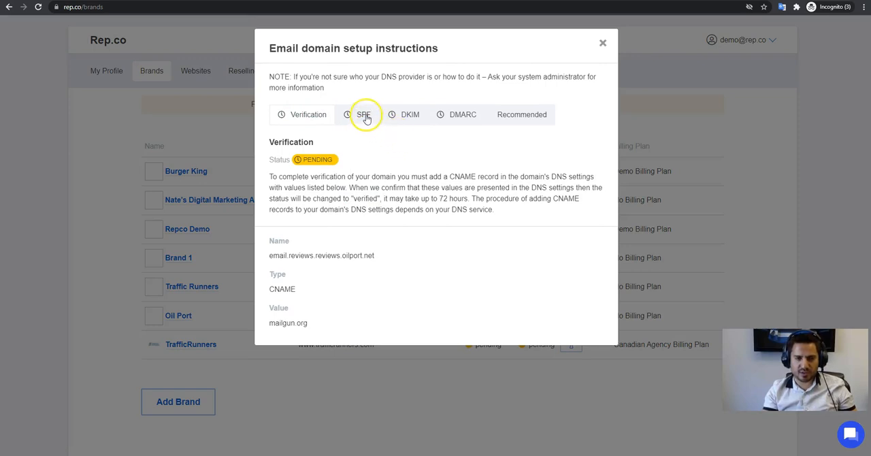
pyautogui.click(414, 114)
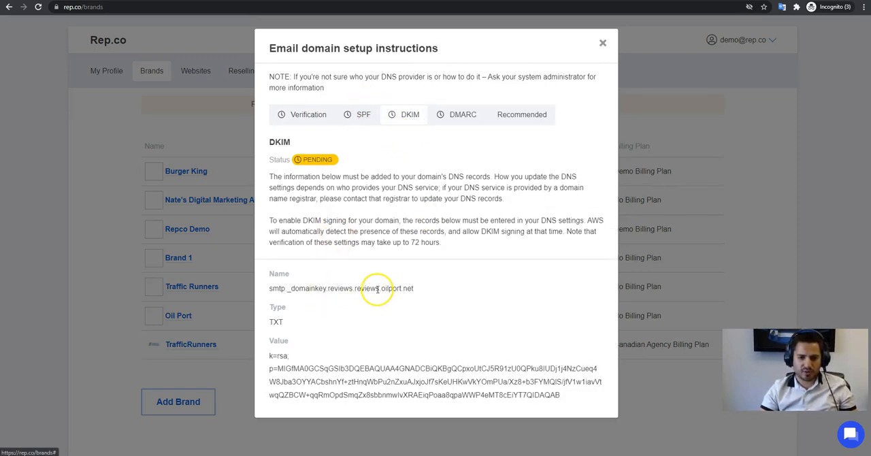
# Start a TXT record in GoDaddy with host smtp._domainkey.reviews.reviews, copied from Rep.co's DKIM instructions.
pyautogui.moveTo(379, 288); pyautogui.dragTo(265, 292)
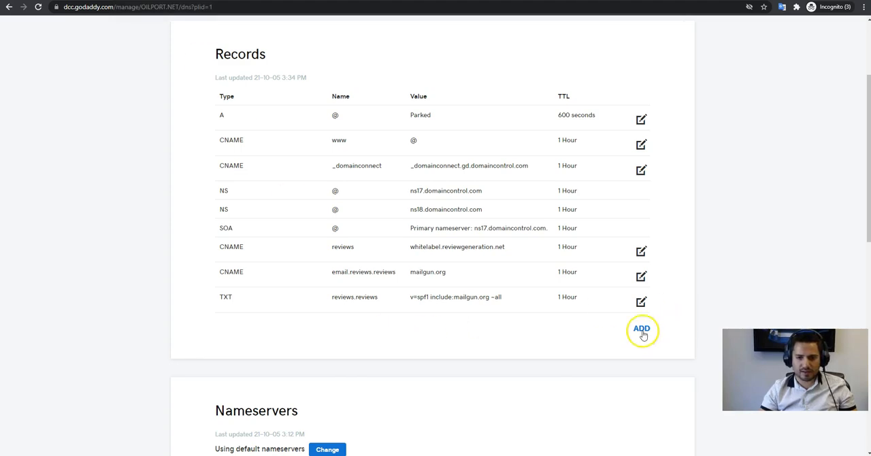
pyautogui.click(641, 330)
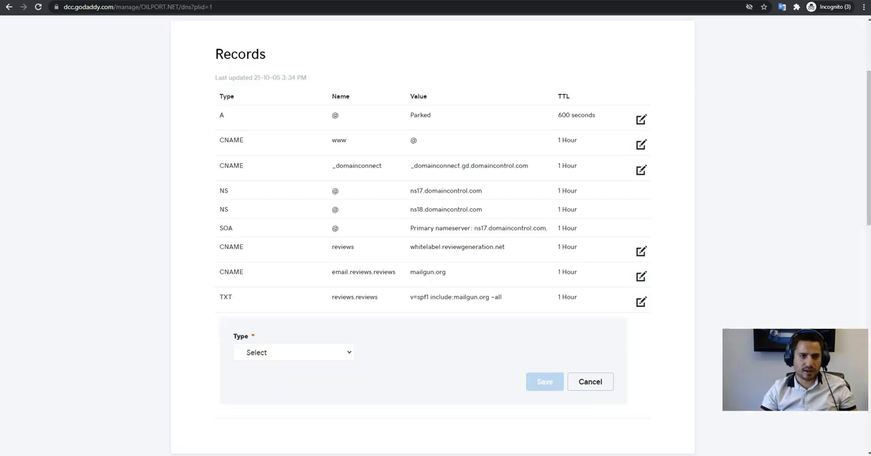
pyautogui.click(305, 352)
pyautogui.click(287, 304)
pyautogui.click(392, 350)
pyautogui.hotkey('ctrl', 'v')
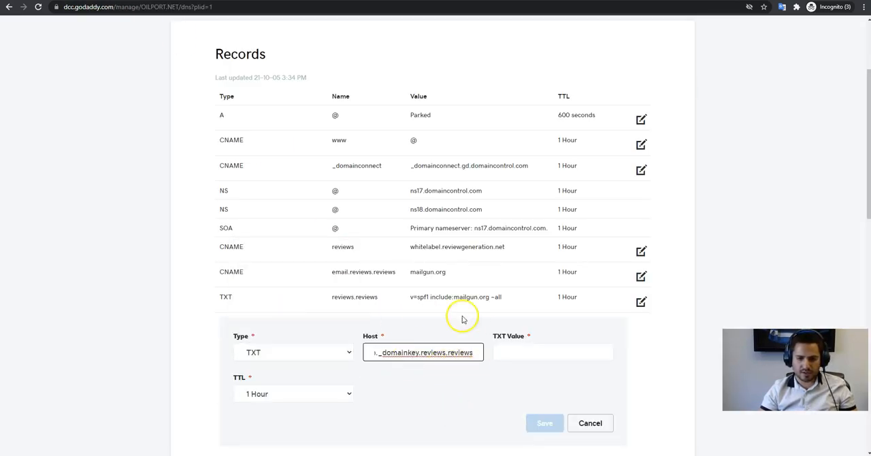
# Copy the full DKIM key value from Rep.co into the TXT record's value and save the record.
pyautogui.click(541, 355)
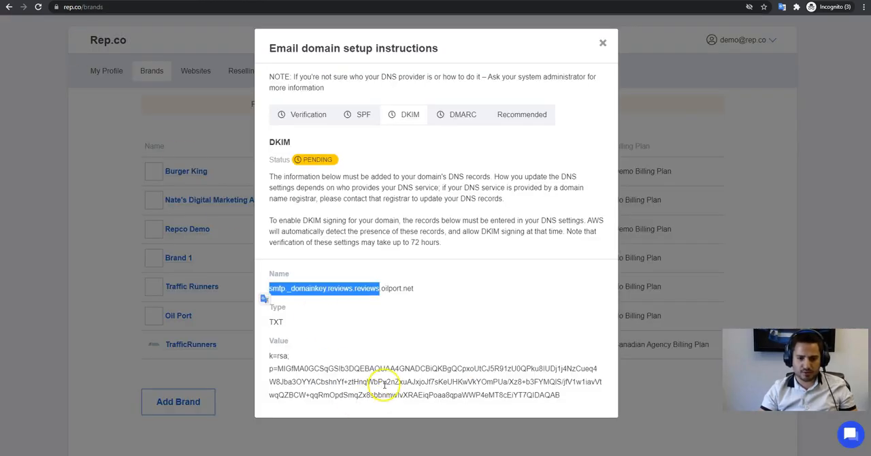
pyautogui.tripleClick(384, 385)
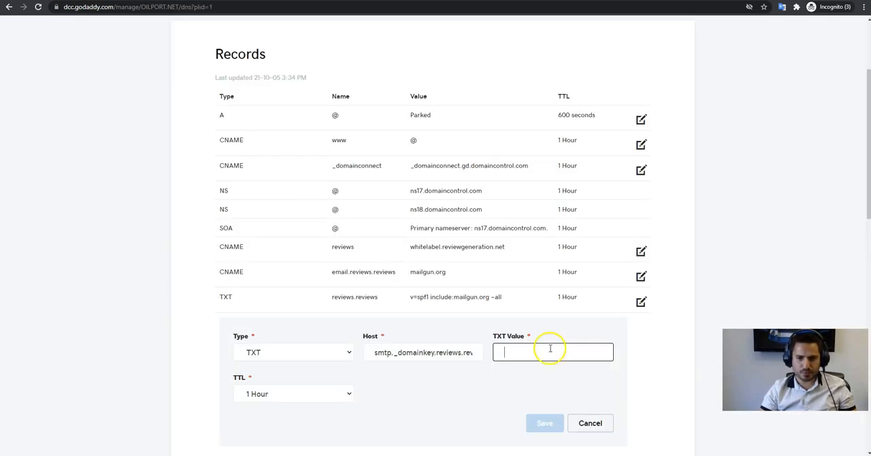
pyautogui.hotkey('ctrl', 'v')
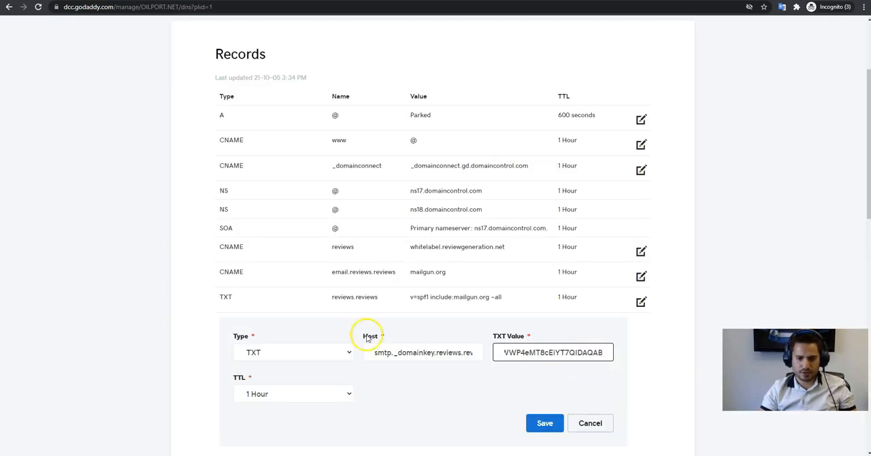
pyautogui.click(544, 423)
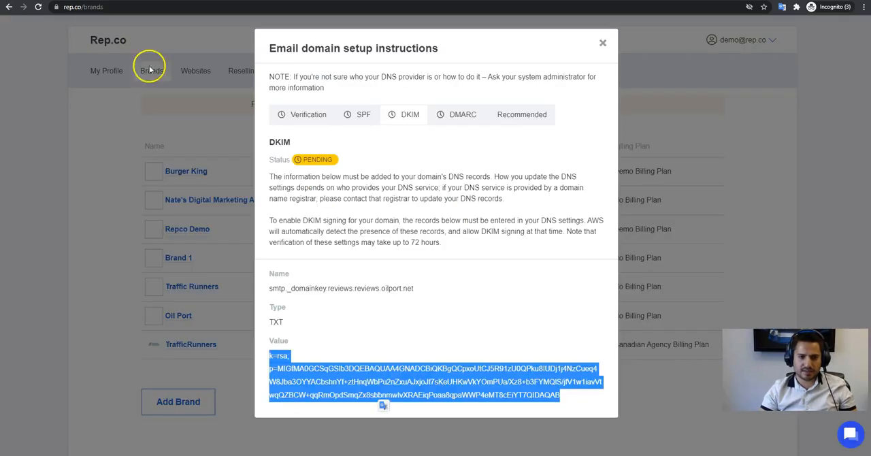
# Start a TXT record in GoDaddy with host _dmarc.reviews.reviews, copied from Rep.co's DMARC instructions.
pyautogui.click(461, 116)
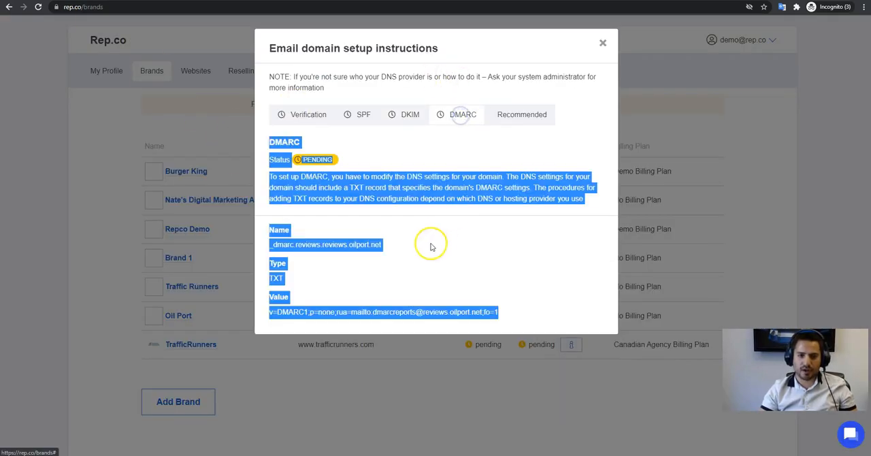
pyautogui.click(413, 184)
pyautogui.click(317, 244)
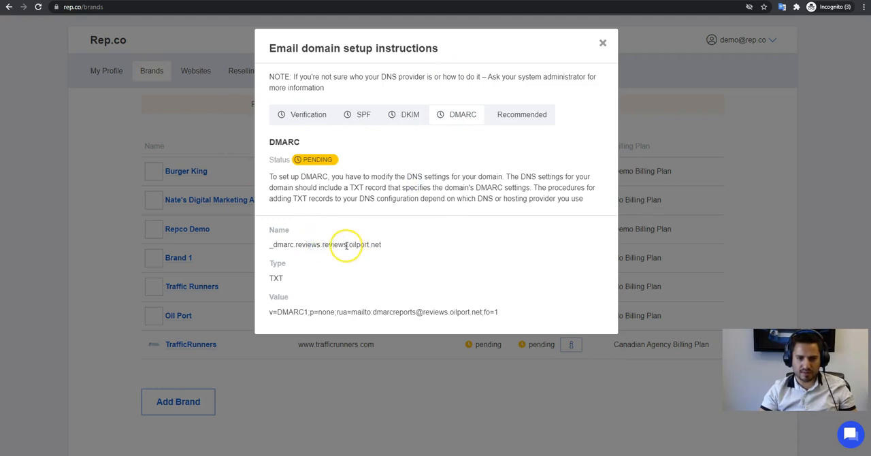
pyautogui.moveTo(347, 245); pyautogui.dragTo(267, 245)
pyautogui.hotkey('ctrl', 'c')
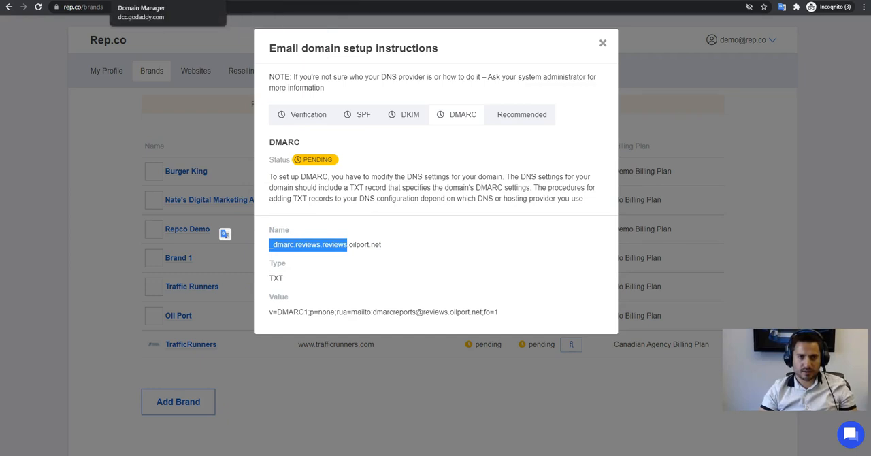
pyautogui.click(156, 0)
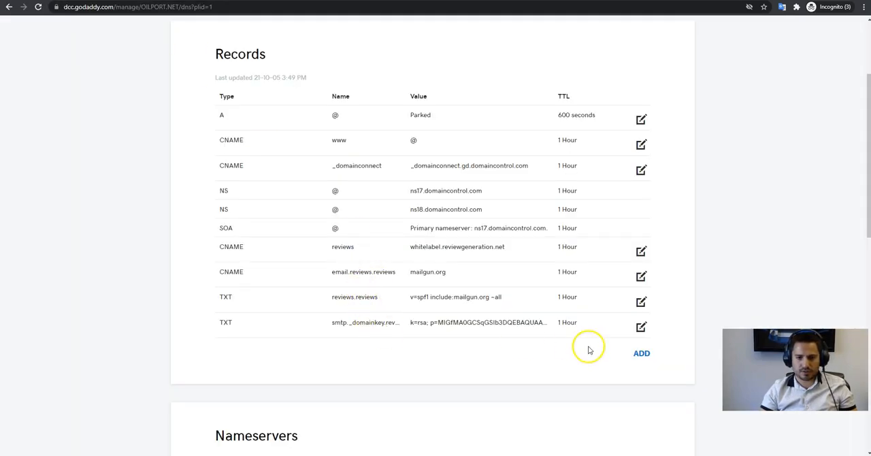
pyautogui.click(643, 353)
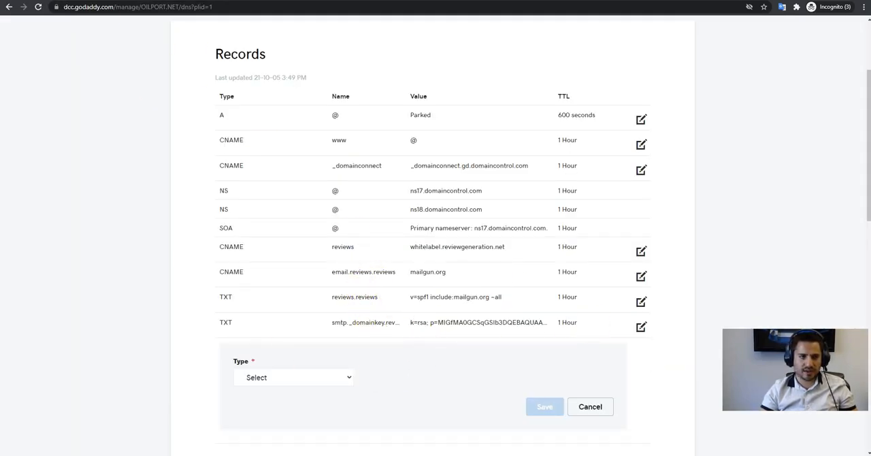
pyautogui.click(82, 1)
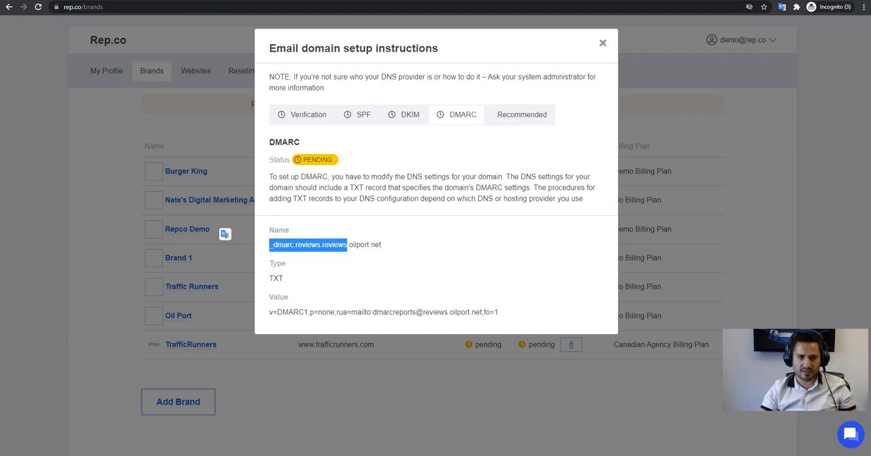
pyautogui.click(157, 1)
pyautogui.click(286, 375)
pyautogui.click(282, 330)
pyautogui.click(404, 380)
pyautogui.hotkey('ctrl', 'v')
# Copy the full DMARC value, including its report address, from Rep.co into the TXT record and save the record.
pyautogui.click(556, 376)
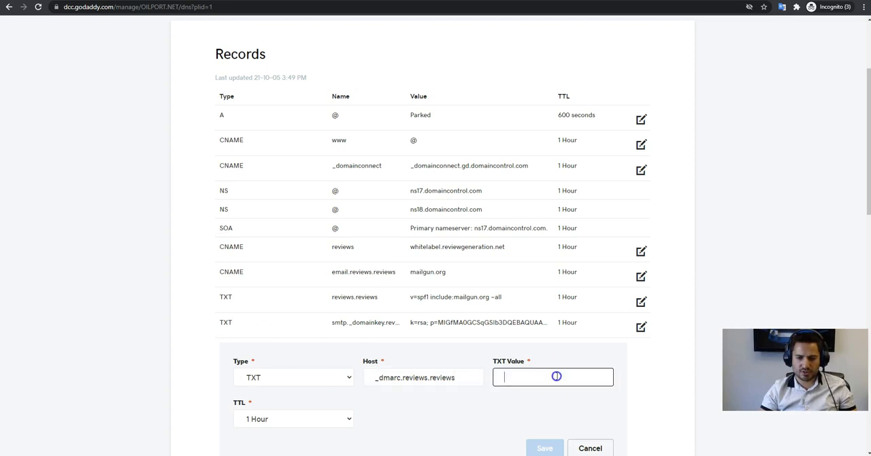
pyautogui.click(86, 14)
pyautogui.tripleClick(354, 312)
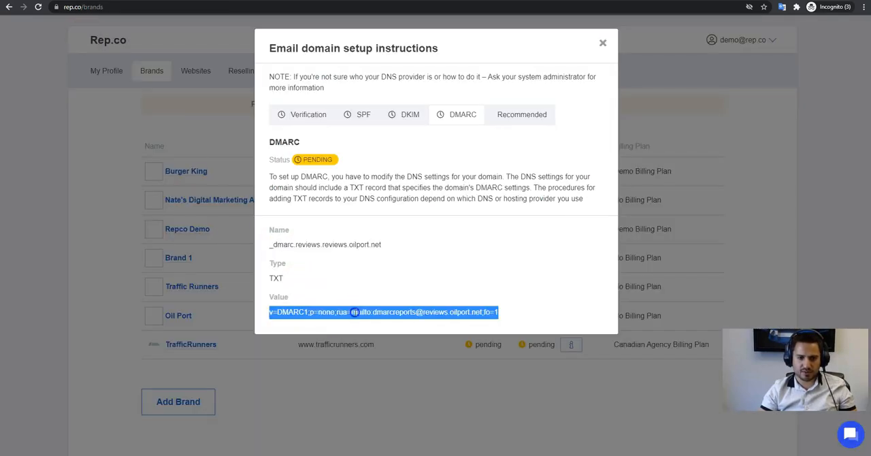
pyautogui.hotkey('ctrl', 'c')
pyautogui.hotkey('ctrl', 'Tab')
pyautogui.hotkey('ctrl', 'v')
pyautogui.click(544, 448)
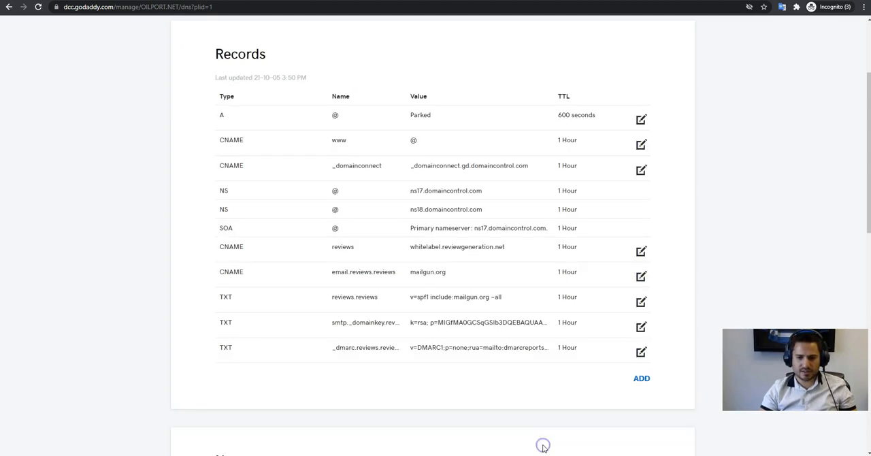
# Copy reviews.reviews from the name of the first recommended MX record in Rep.co's email domain instructions.
pyautogui.hotkey('ctrl', 'Tab')
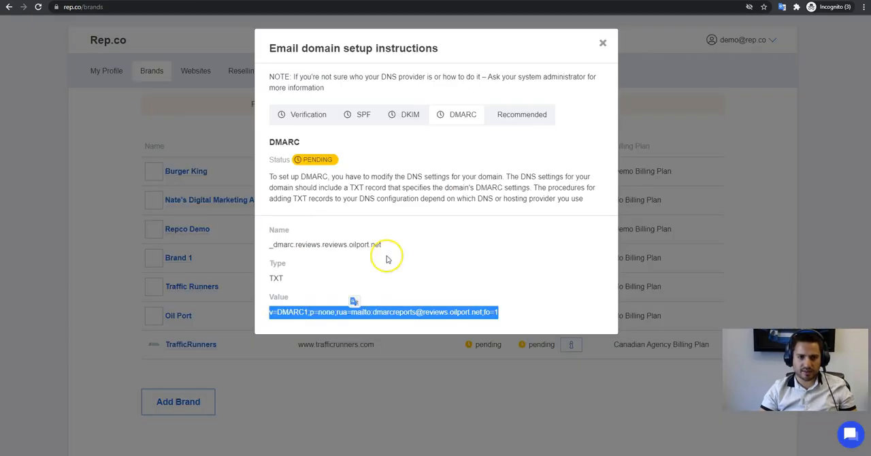
pyautogui.click(504, 113)
pyautogui.click(406, 230)
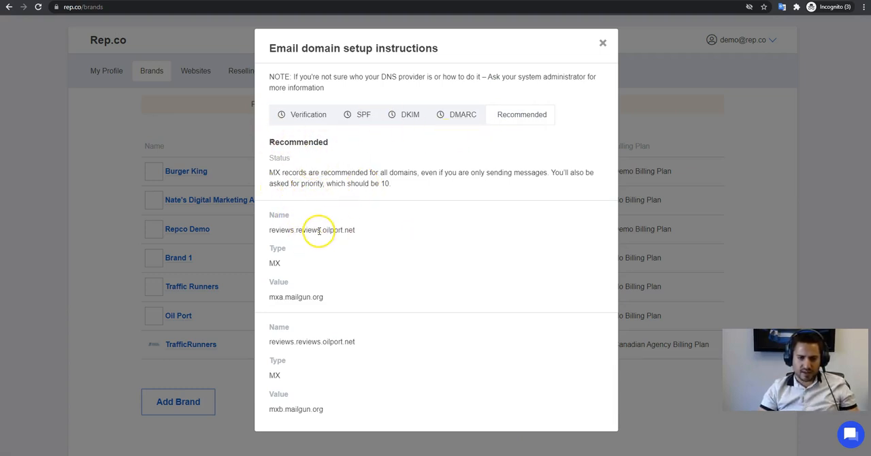
pyautogui.moveTo(320, 231); pyautogui.dragTo(255, 235)
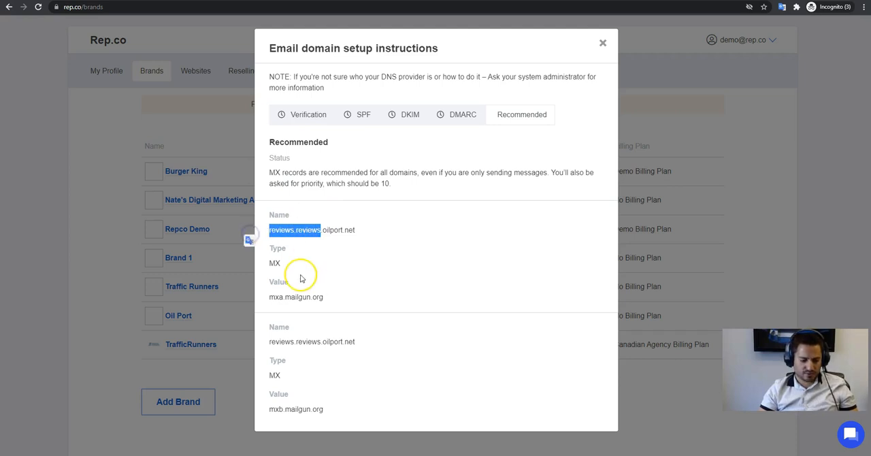
# Start an MX record in GoDaddy with reviews.reviews as its host.
pyautogui.hotkey('alt', 'Tab')
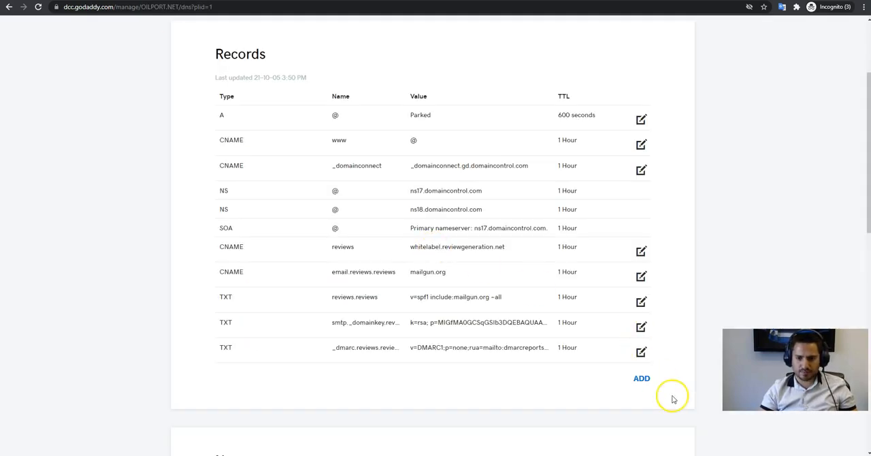
pyautogui.click(646, 381)
pyautogui.scroll(-2, 476, 361)
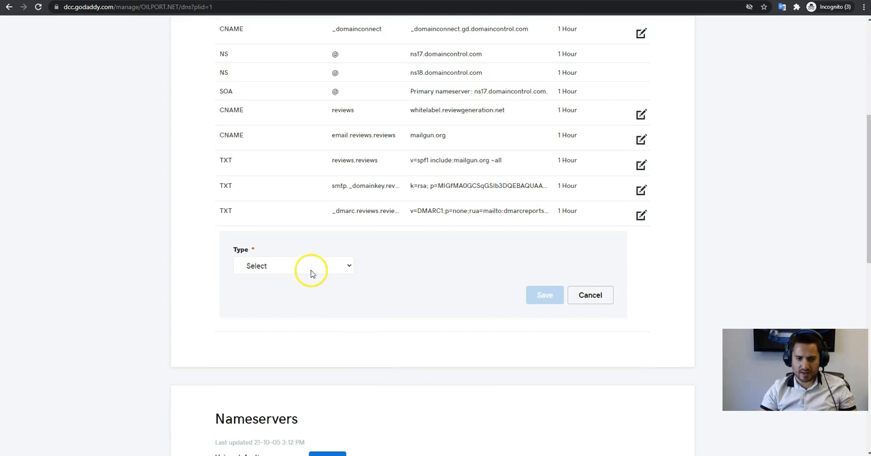
pyautogui.click(311, 267)
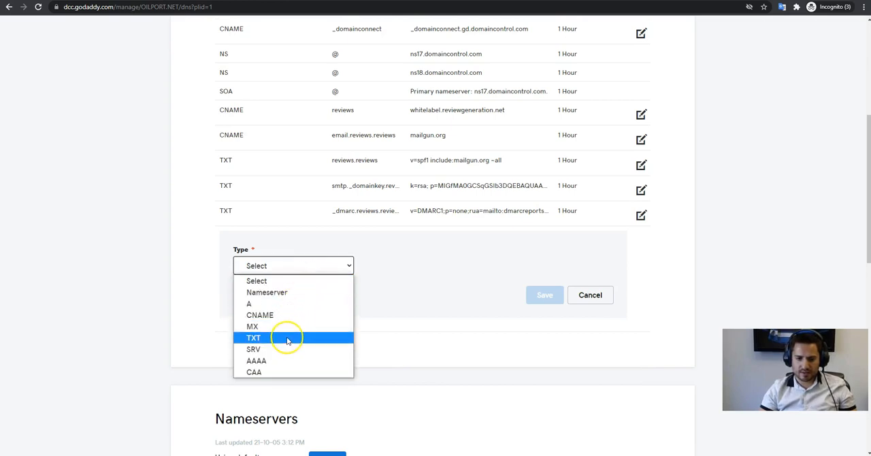
pyautogui.hotkey('alt', 'Tab')
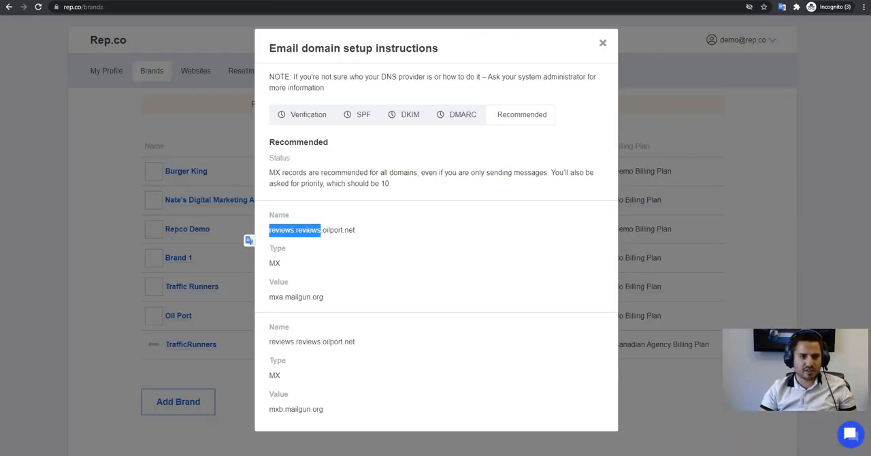
pyautogui.hotkey('alt', 'Tab')
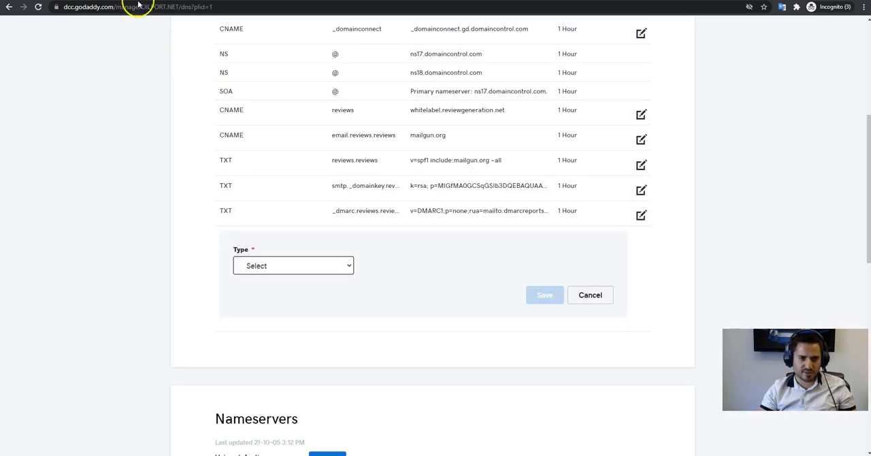
pyautogui.click(313, 264)
pyautogui.click(303, 327)
pyautogui.click(422, 265)
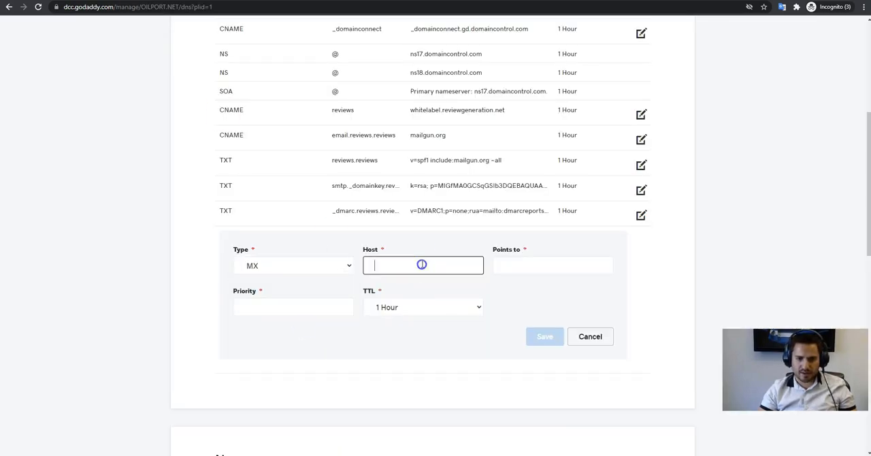
# Copy mxa.mailgun.org from Rep.co's recommended records as the target of the new MX record in GoDaddy.
pyautogui.click(552, 266)
pyautogui.hotkey('alt', 'Tab')
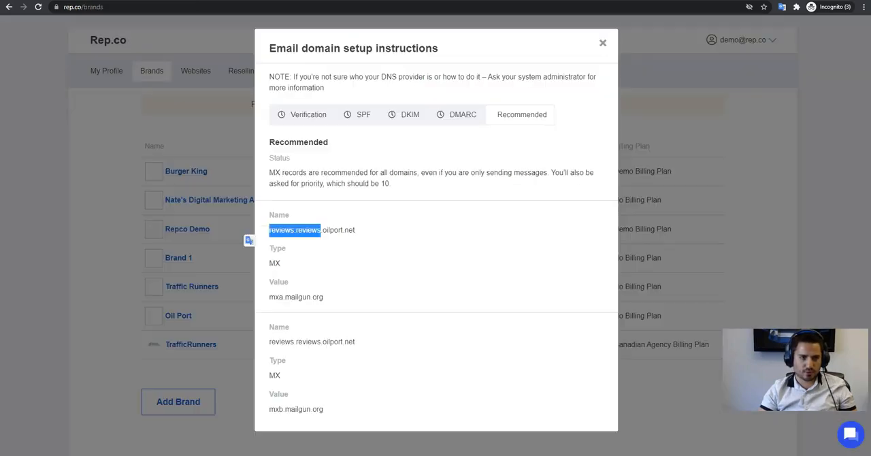
pyautogui.doubleClick(300, 297)
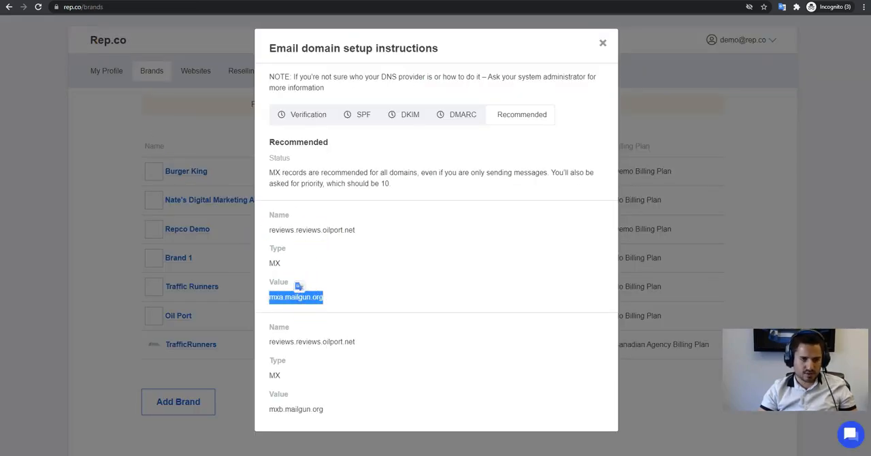
pyautogui.hotkey('ctrl', 'c')
pyautogui.hotkey('alt', 'Tab')
pyautogui.hotkey('ctrl', 'v')
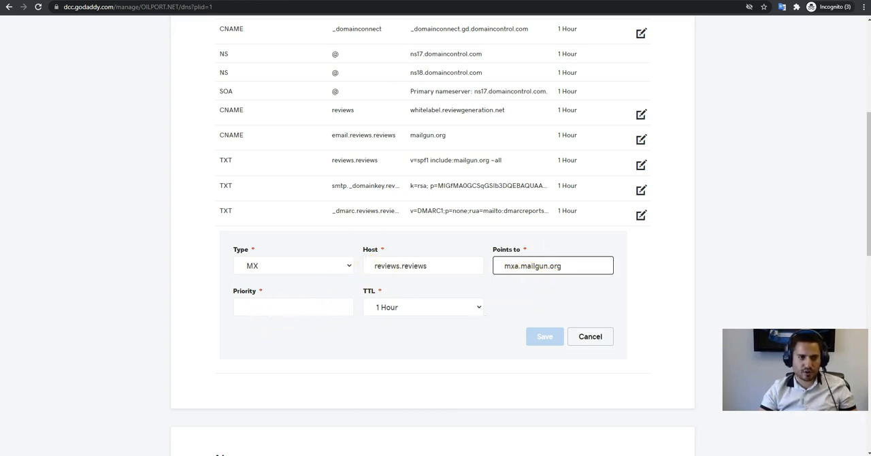
# Check the required MX priority in Rep.co's recommended instructions and return to the unsaved record in GoDaddy.
pyautogui.hotkey('alt', 'Tab')
pyautogui.click(377, 271)
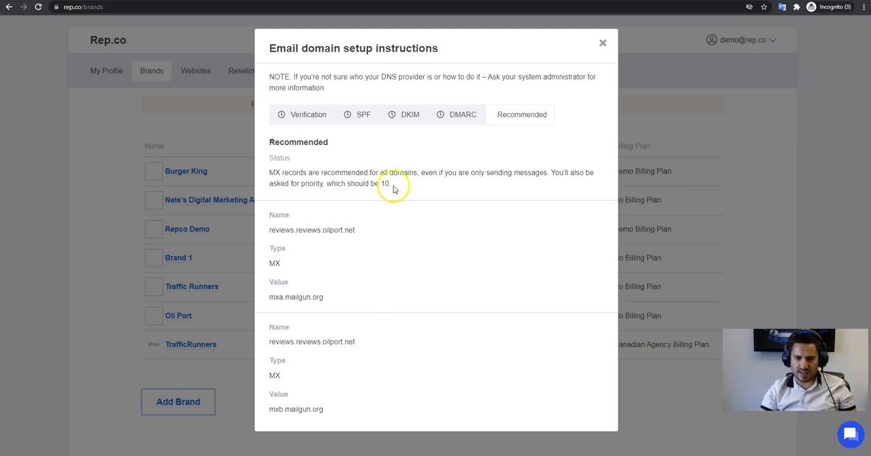
pyautogui.hotkey('alt', 'Tab')
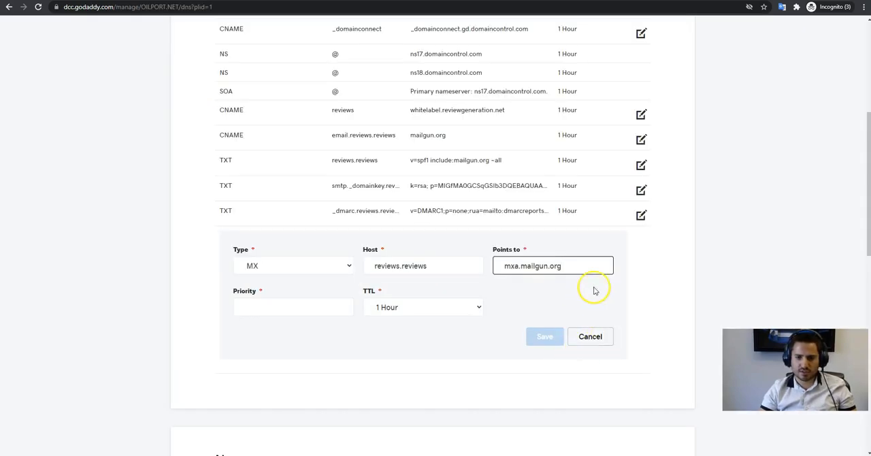
# Set the priority of the mxa.mailgun.org MX record to 10 and save it in GoDaddy.
pyautogui.click(284, 310)
pyautogui.write('10')
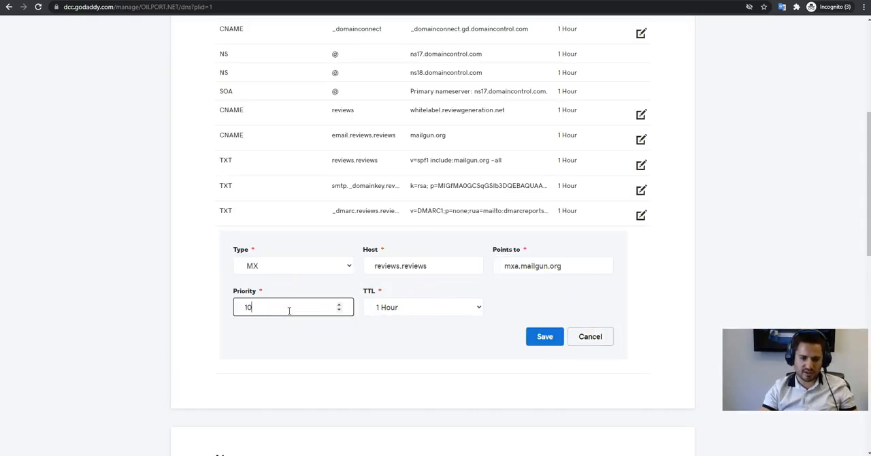
pyautogui.click(552, 338)
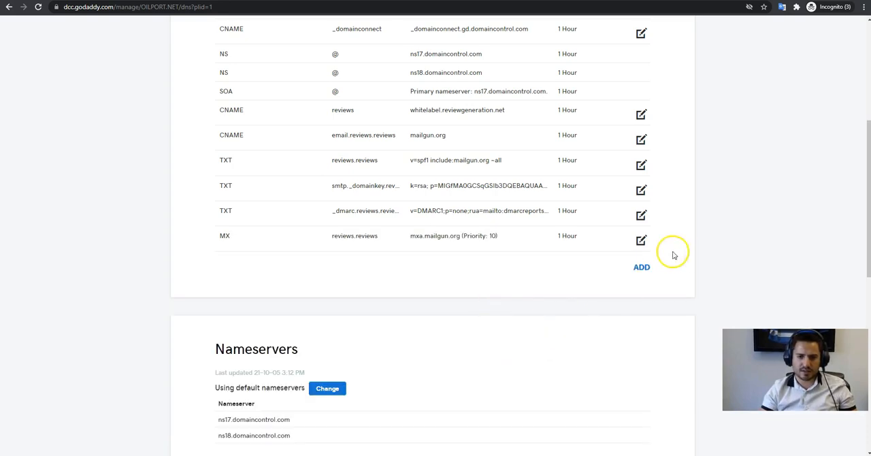
# Start another MX record in GoDaddy, using reviews.reviews.oilport.net from Rep.co's second recommended record as its host.
pyautogui.click(642, 268)
pyautogui.click(340, 1)
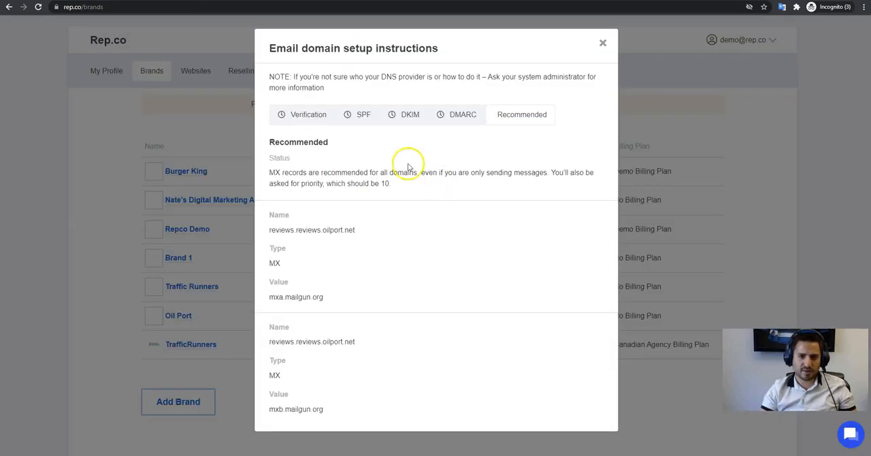
pyautogui.doubleClick(307, 341)
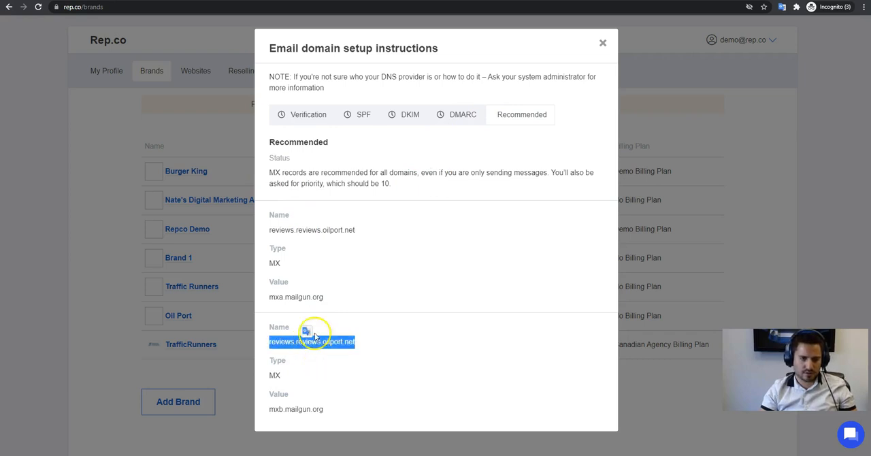
pyautogui.click(210, 0)
pyautogui.click(291, 298)
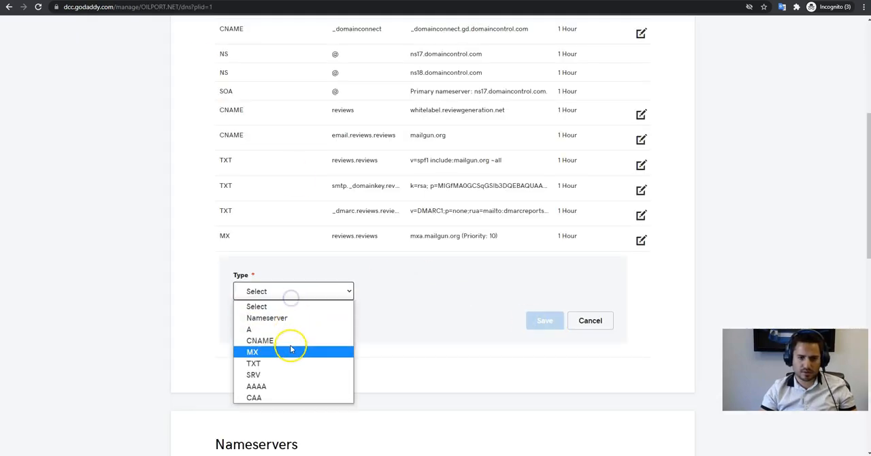
pyautogui.click(292, 351)
pyautogui.click(399, 286)
pyautogui.hotkey('ctrl', 'v')
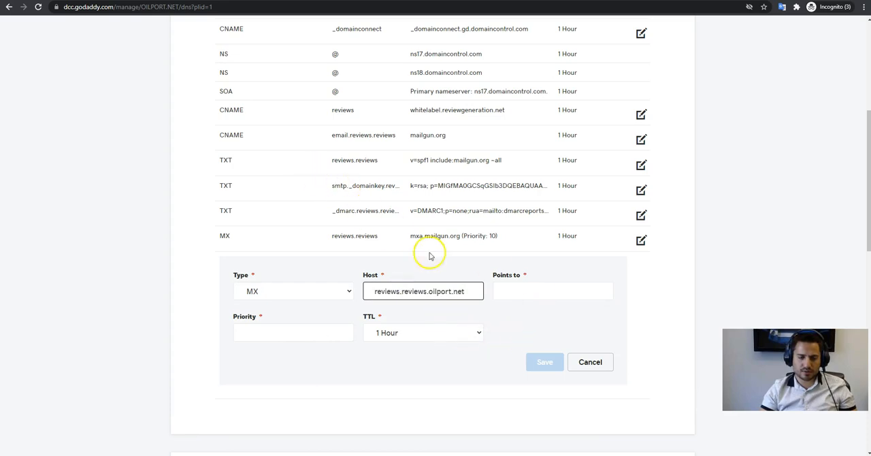
# Copy mxb.mailgun.org from Rep.co as the new MX record's target, set its priority to 10 and save it.
pyautogui.click(102, 0)
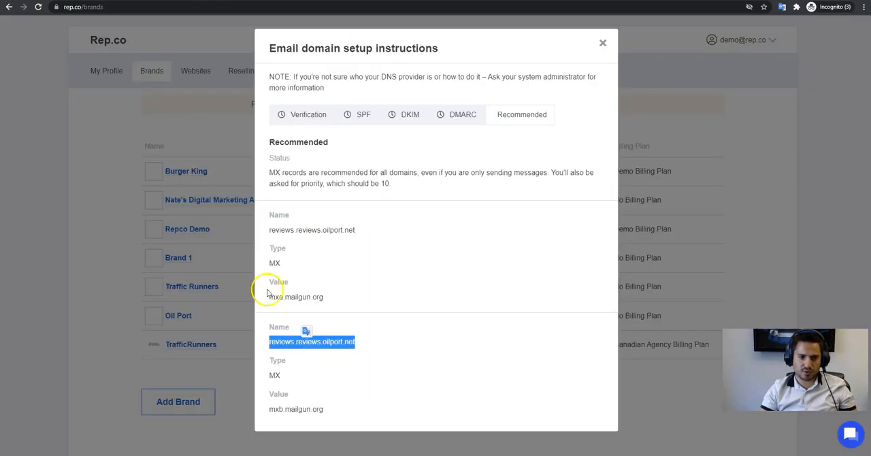
pyautogui.tripleClick(291, 406)
pyautogui.hotkey('ctrl', 'c')
pyautogui.hotkey('ctrl', 'Tab')
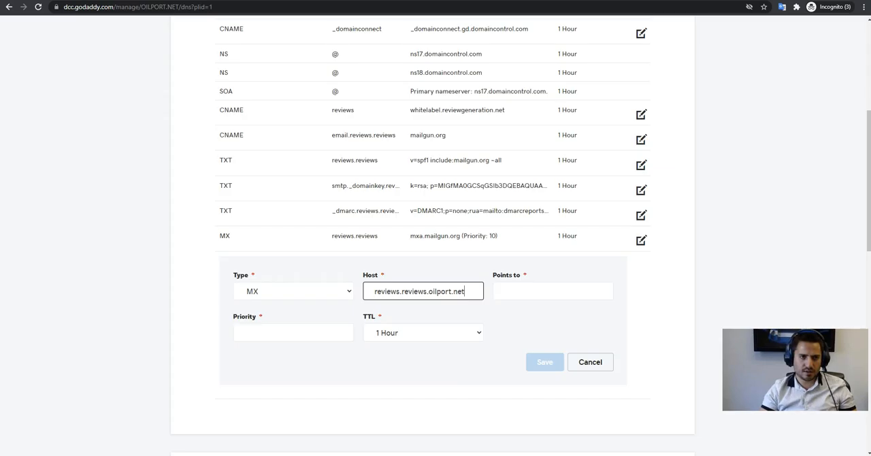
pyautogui.click(559, 296)
pyautogui.hotkey('ctrl', 'v')
pyautogui.click(271, 335)
pyautogui.write('10')
pyautogui.click(545, 364)
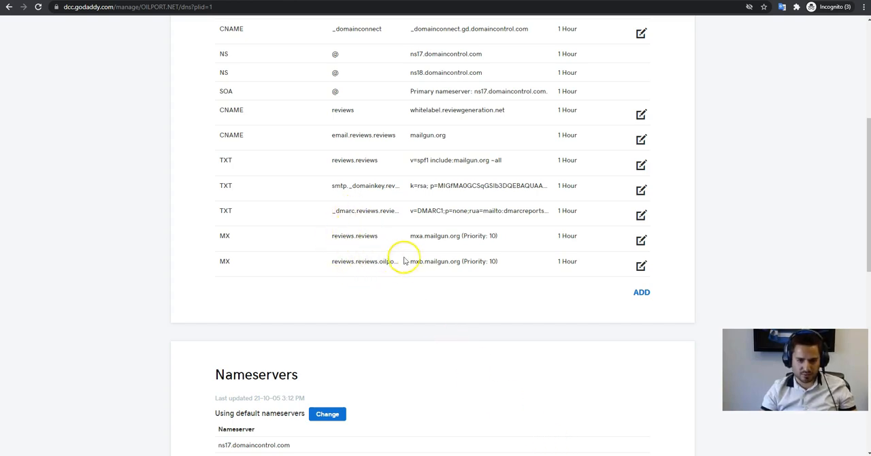
# Shorten the mxb.mailgun.org record's host to reviews.reviews by removing the oilport.net domain, and save the record.
pyautogui.click(641, 266)
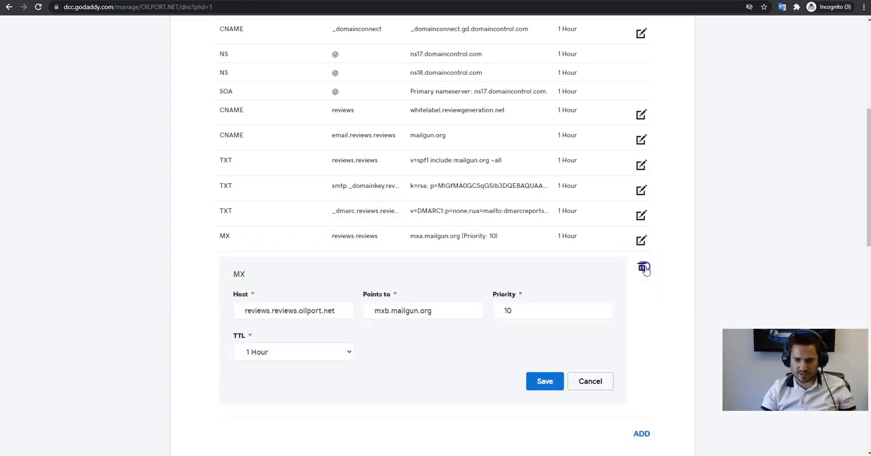
pyautogui.scroll(-2, 377, 313)
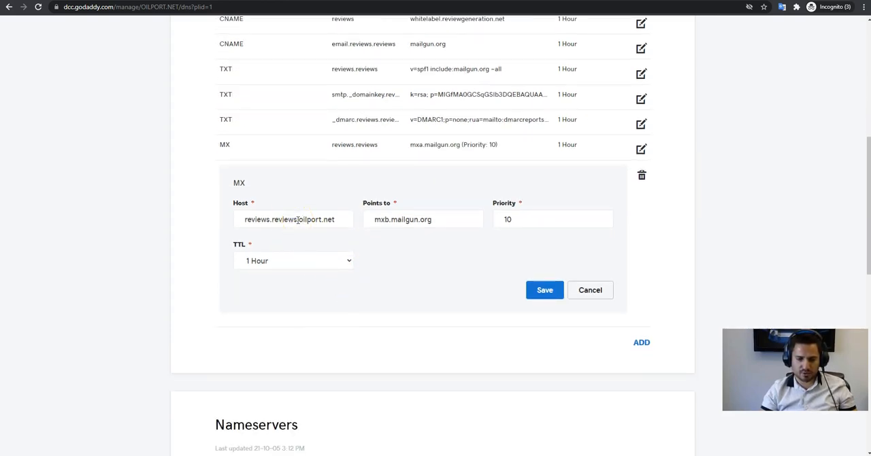
pyautogui.moveTo(299, 219); pyautogui.dragTo(402, 229)
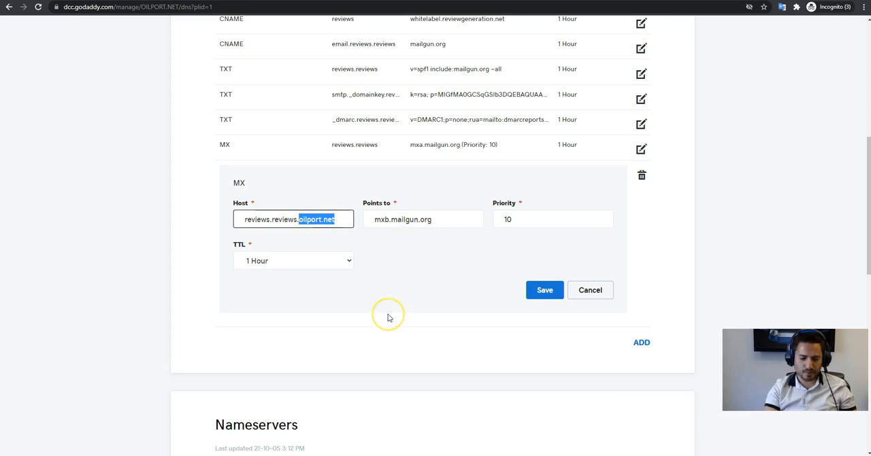
pyautogui.click(552, 294)
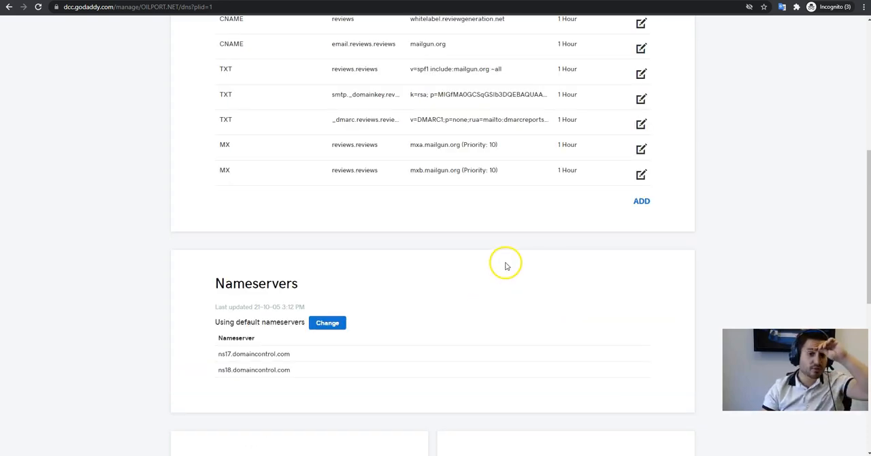
# Review the GoDaddy DNS records and the Verification, SPF, DKIM, DMARC and Recommended sections in Rep.co, and close the instructions.
pyautogui.scroll(2, 532, 204)
pyautogui.scroll(2, 487, 204)
pyautogui.scroll(-1, 442, 180)
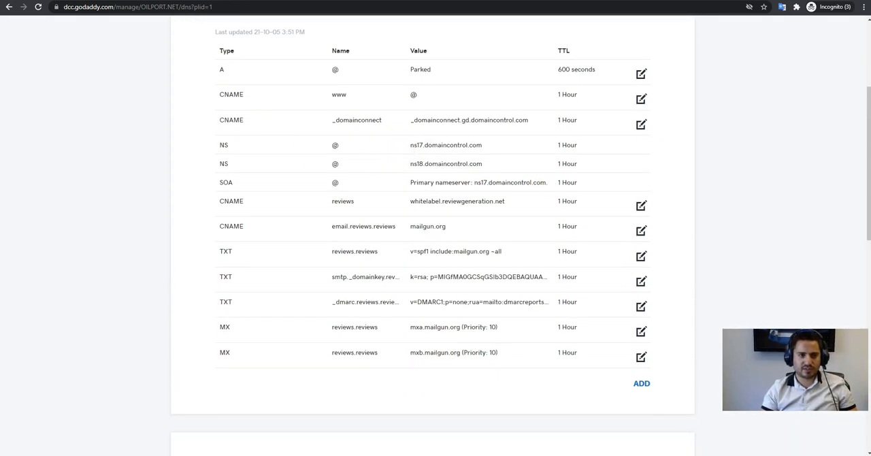
pyautogui.hotkey('alt', 'Tab')
pyautogui.click(307, 114)
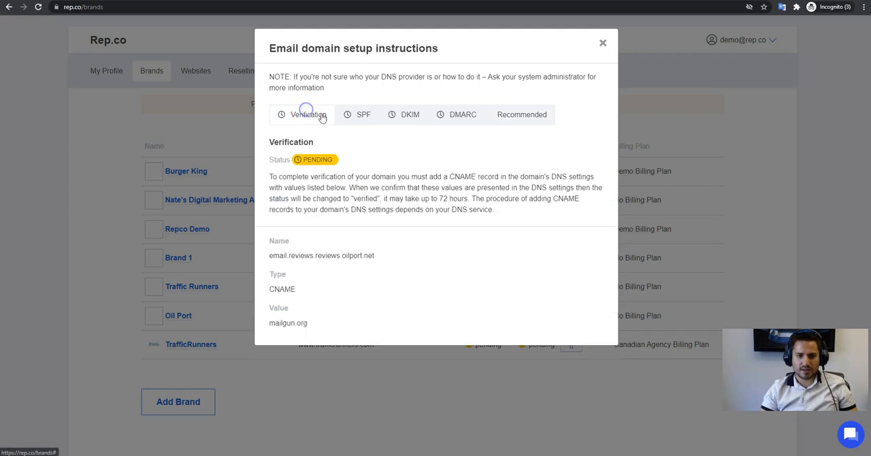
pyautogui.click(359, 115)
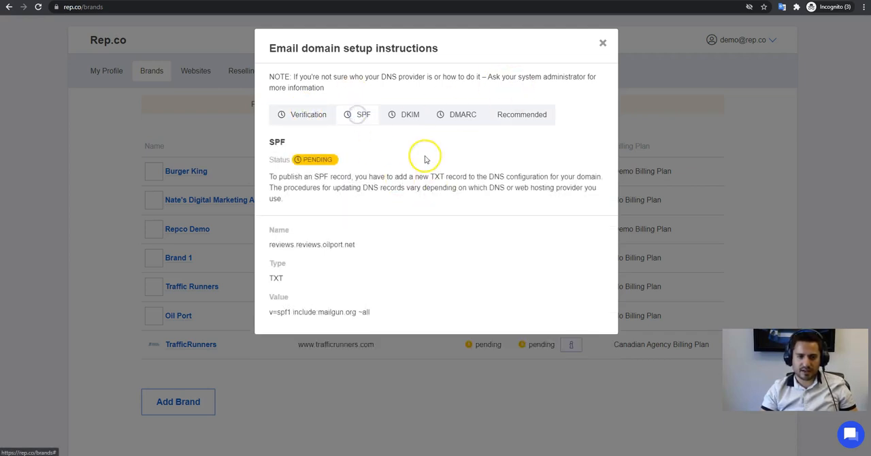
pyautogui.click(411, 116)
pyautogui.click(463, 115)
pyautogui.click(518, 116)
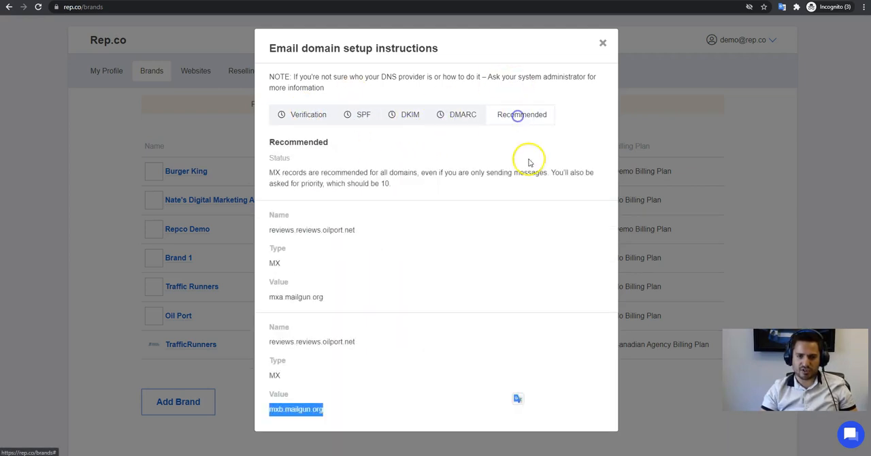
pyautogui.click(388, 115)
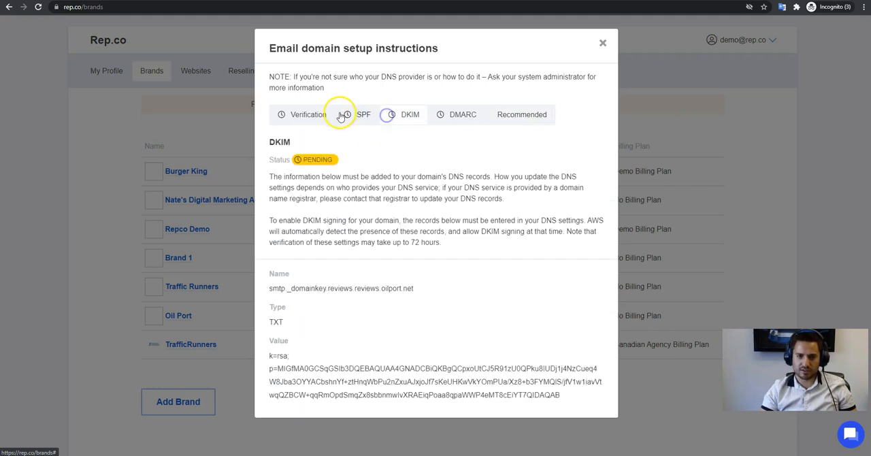
pyautogui.click(602, 43)
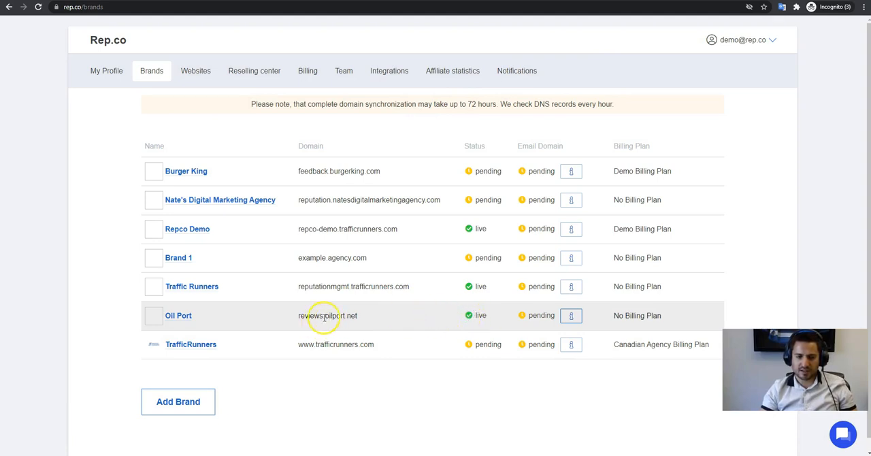
# Copy the Oil Port domain reviews.oilport.net from the brand list and open it in a new tab to check the site.
pyautogui.moveTo(298, 319); pyautogui.dragTo(369, 327)
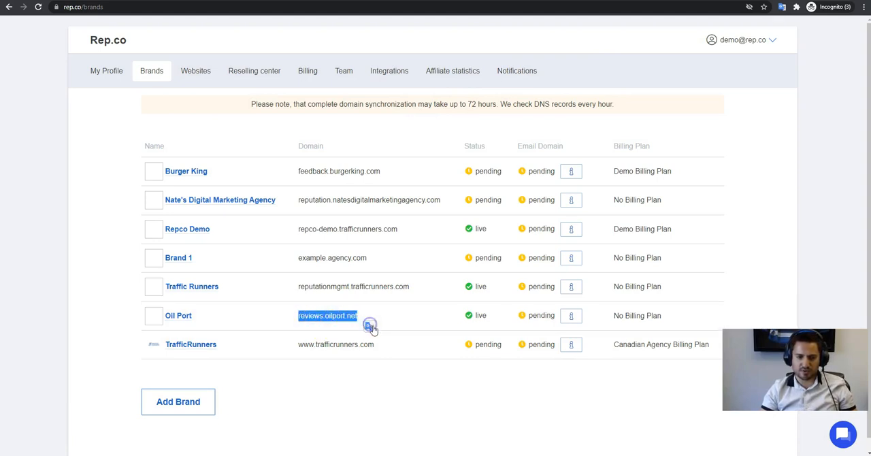
pyautogui.hotkey('ctrl', 'c')
pyautogui.hotkey('ctrl', 't')
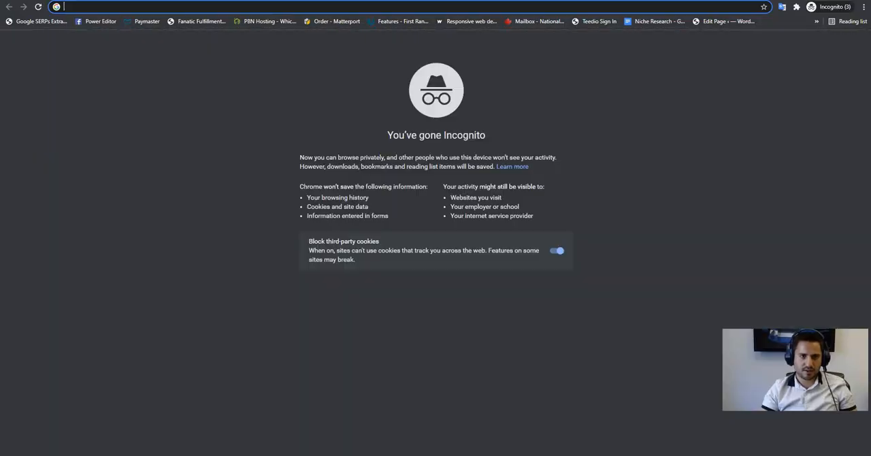
pyautogui.hotkey('ctrl', 'v')
pyautogui.press('Return')
pyautogui.click(167, 6)
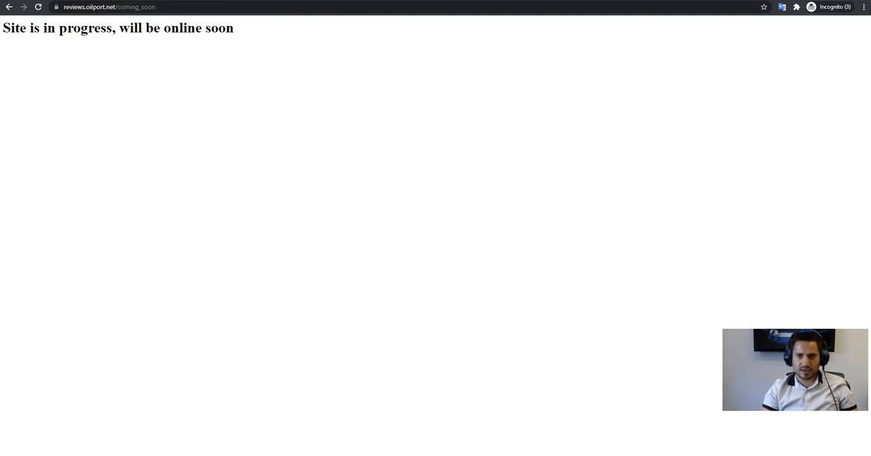
# Return to Rep.co's brand list, reopen Oil Port's domain reviews.oilport.net in a new tab and start signing in.
pyautogui.click(541, 0)
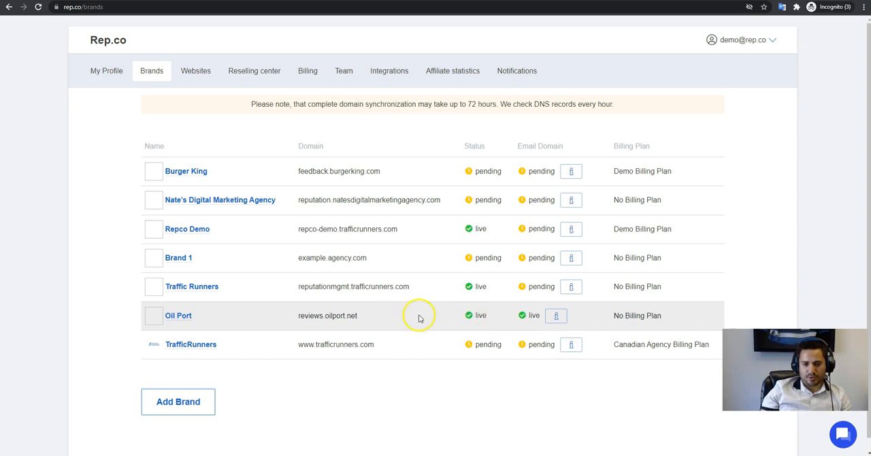
pyautogui.moveTo(297, 315); pyautogui.dragTo(324, 324)
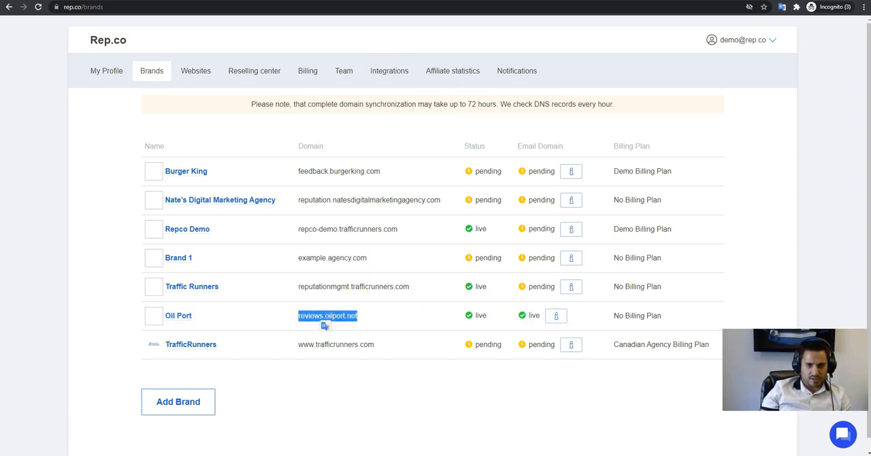
pyautogui.hotkey('ctrl', 't')
pyautogui.hotkey('ctrl', 'v')
pyautogui.press('Return')
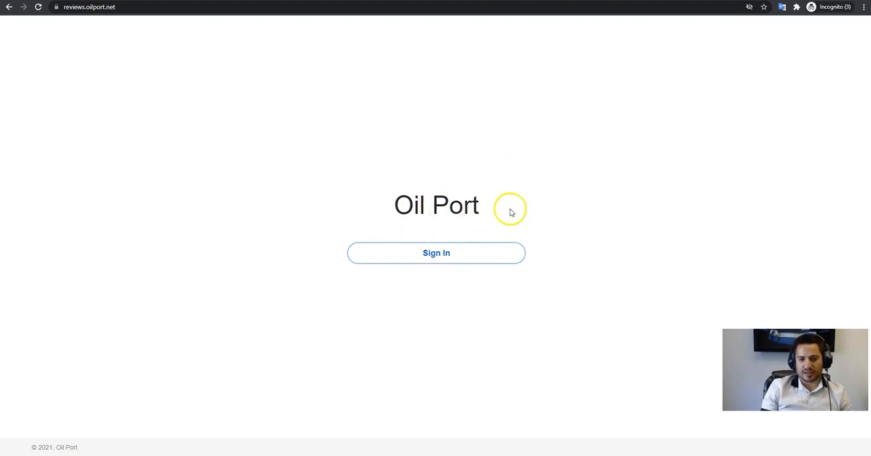
pyautogui.click(429, 250)
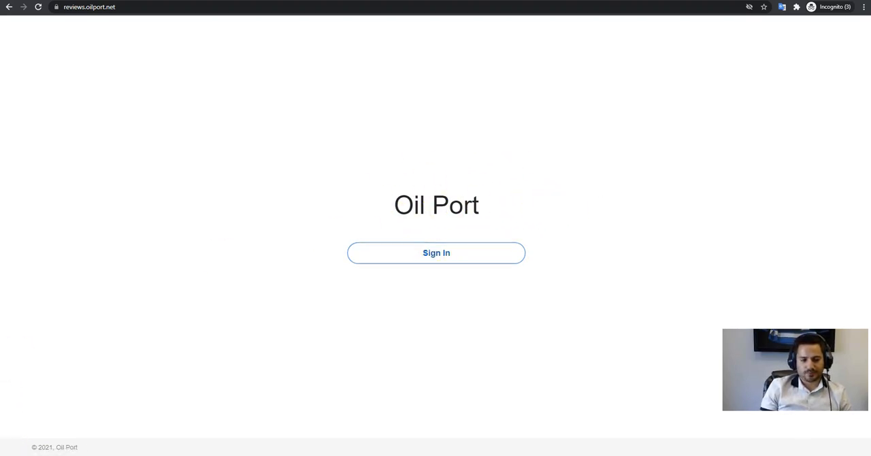